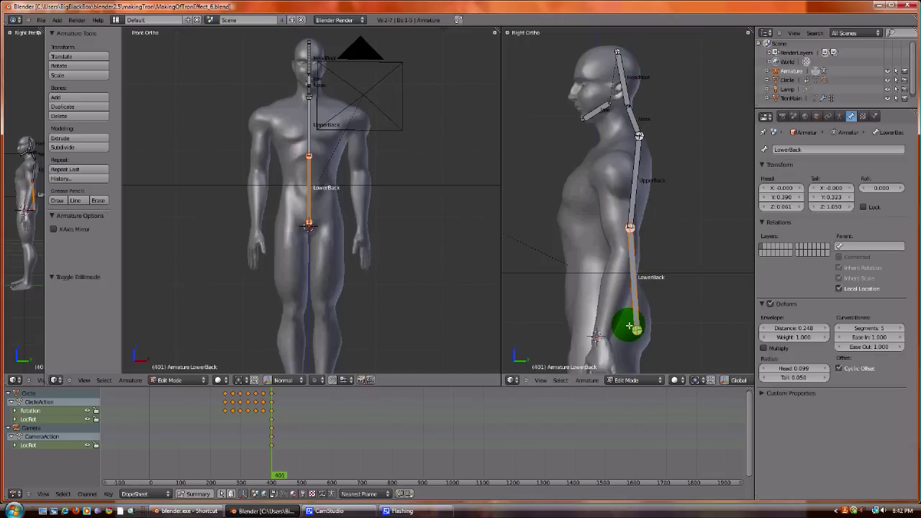
- Switch the armature into Pose Mode and back to Edit Mode
click(652, 379)
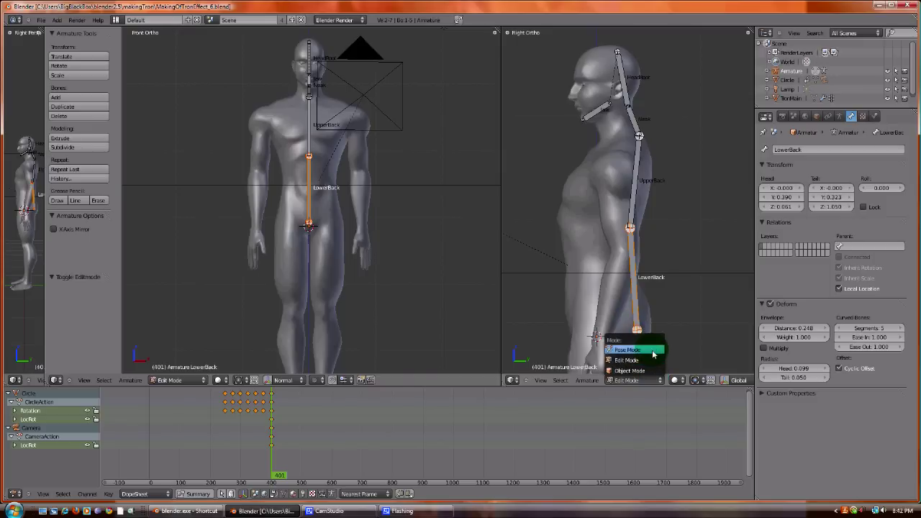
click(652, 352)
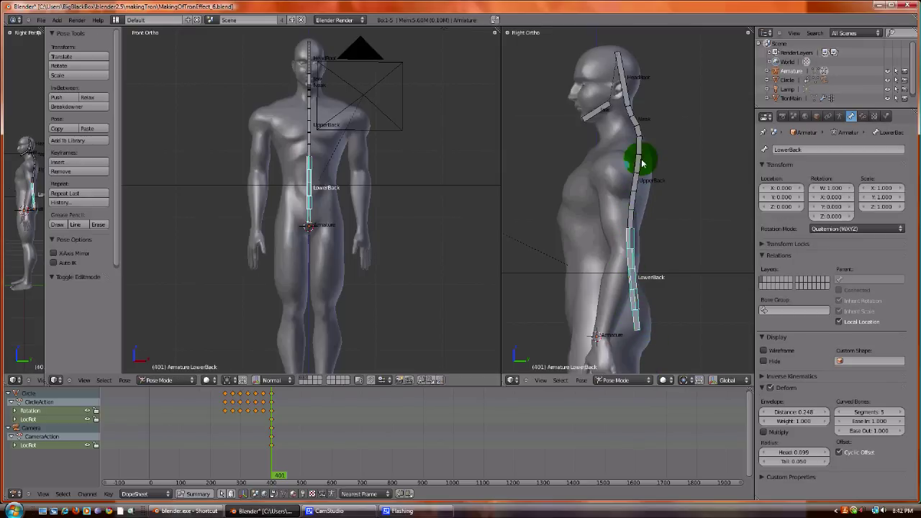
click(608, 381)
click(614, 360)
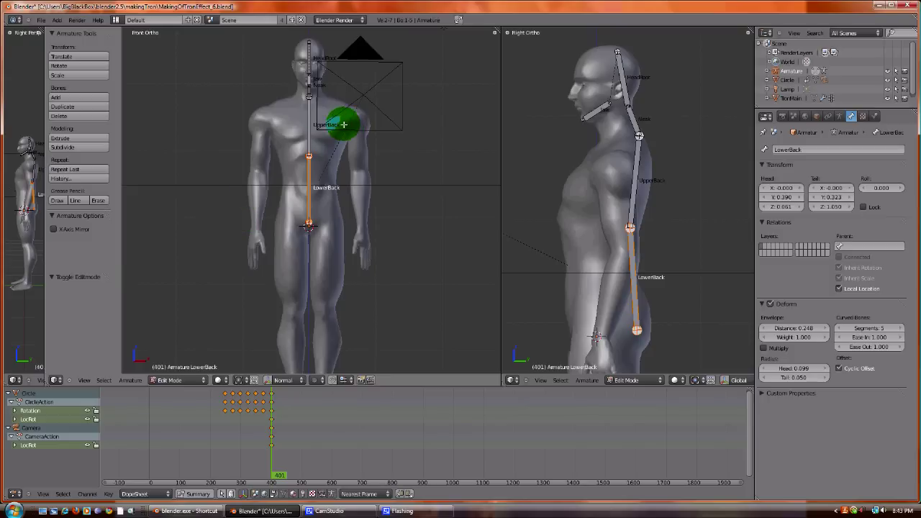
- Extrude UpperBack.001 from the neck joint to the left shoulder, setting its tip further back in side view
right_click(310, 94)
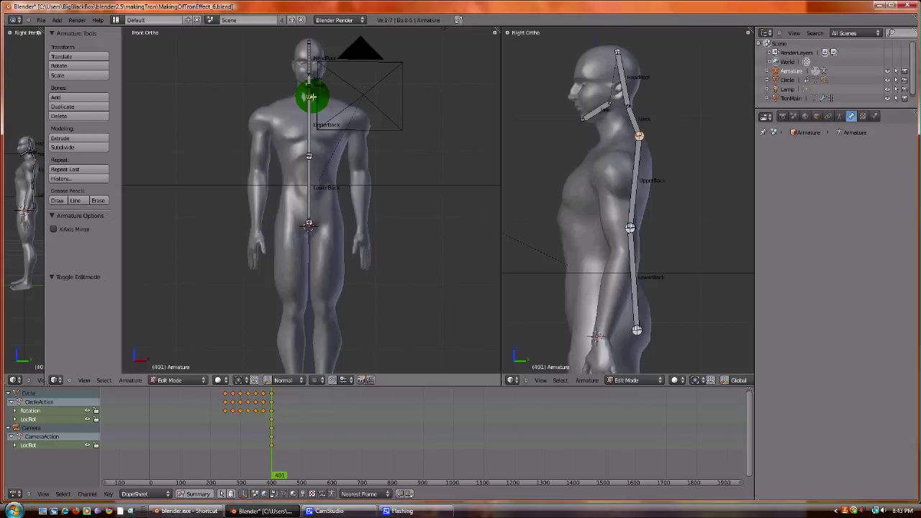
key(e)
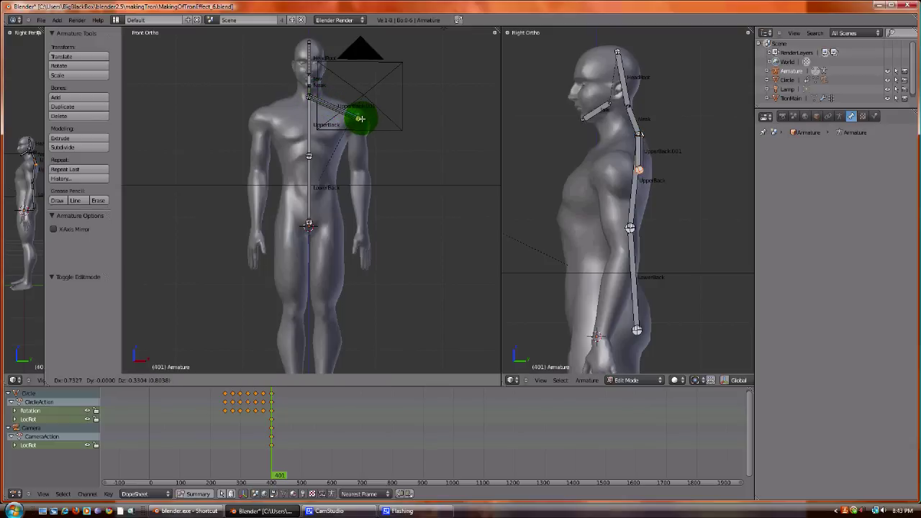
click(360, 118)
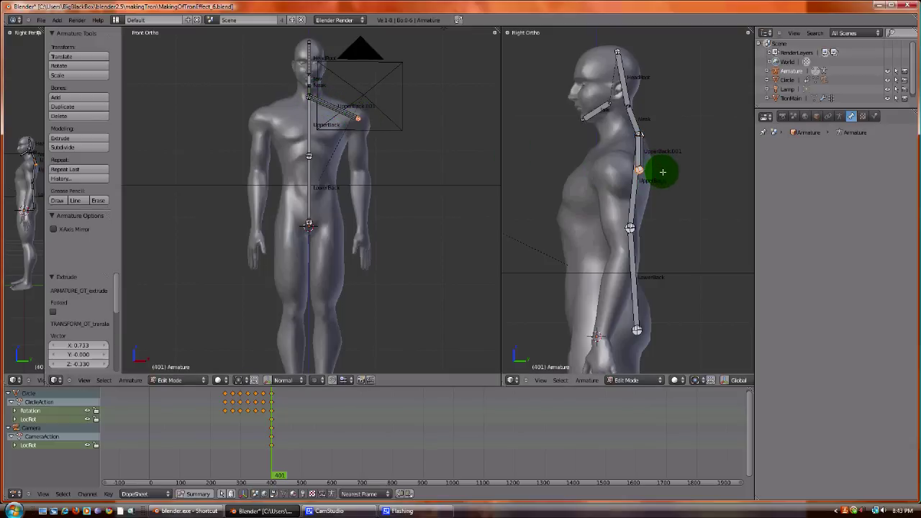
key(g)
click(640, 169)
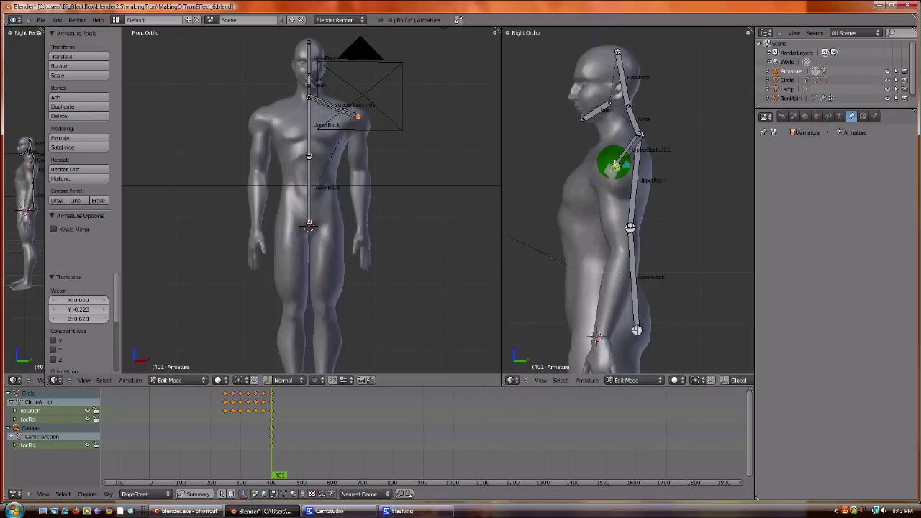
right_click(324, 116)
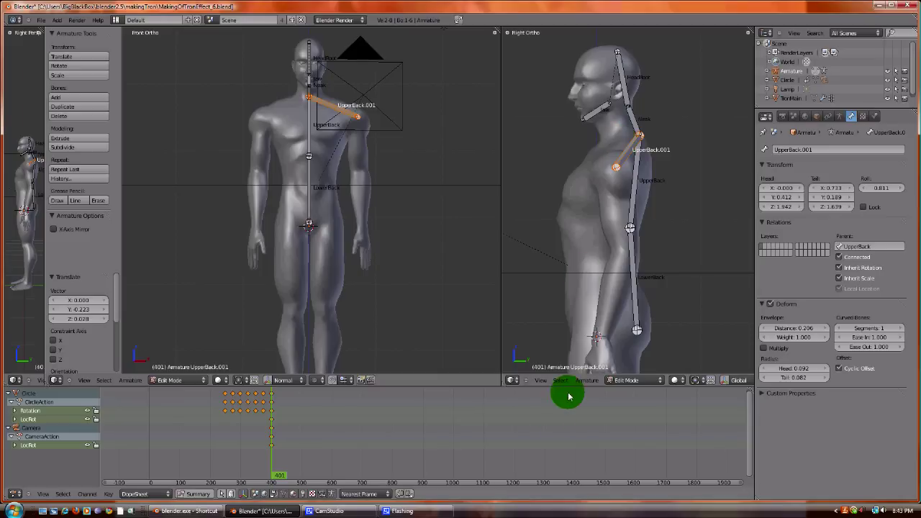
- Disconnect UpperBack.001 from the neck joint and move the bone and its tip onto the left shoulder
click(587, 381)
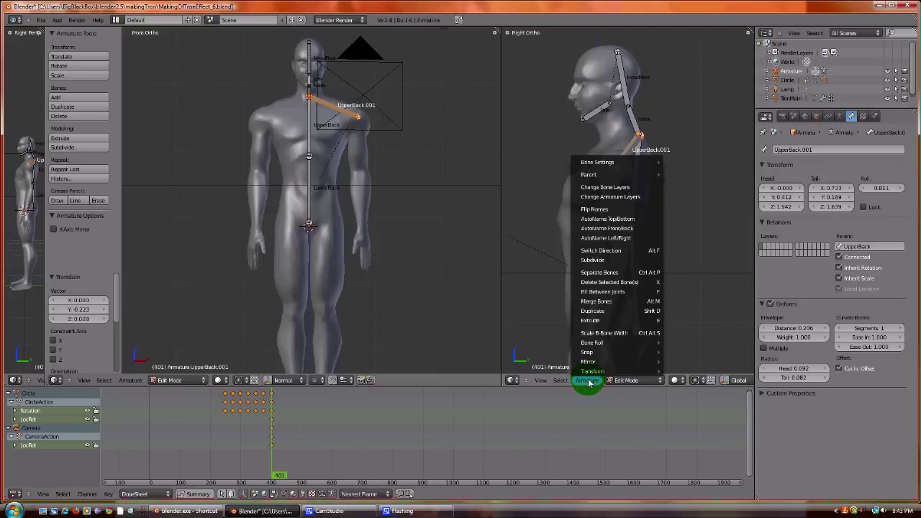
mouse_move(612, 175)
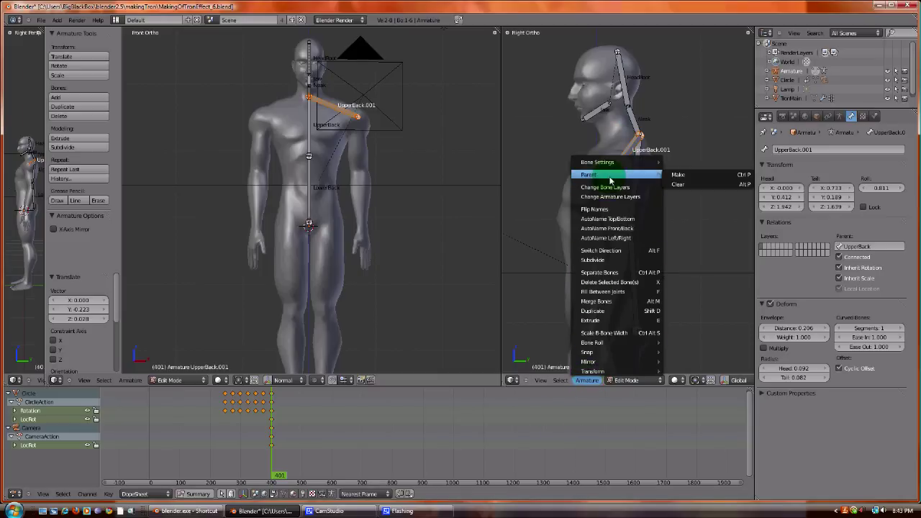
click(685, 186)
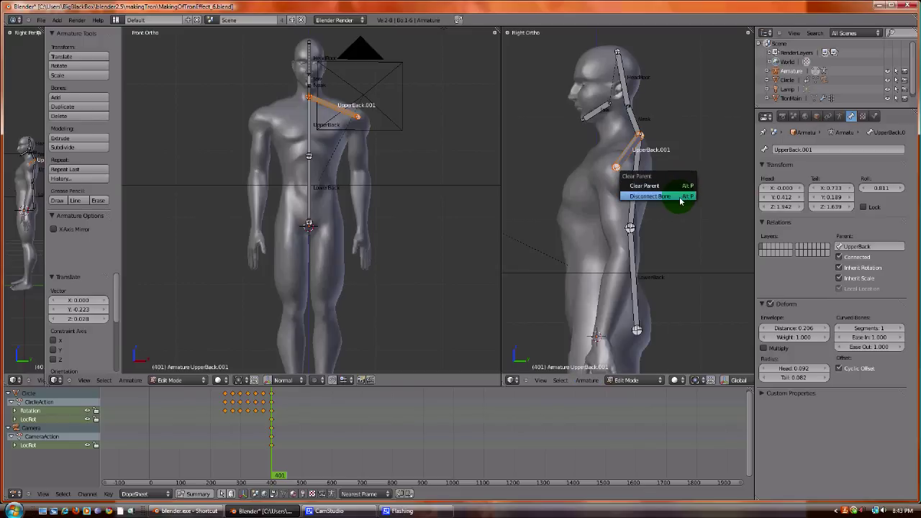
click(681, 197)
key(g)
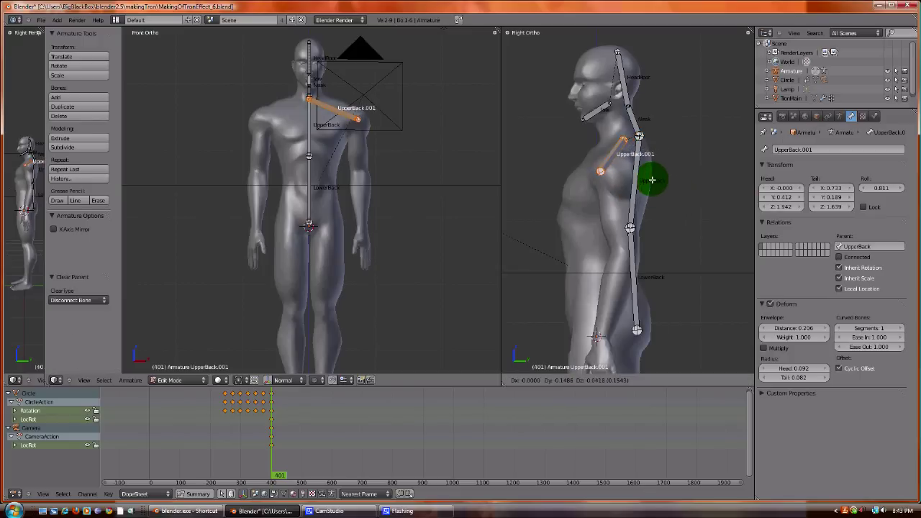
click(652, 179)
right_click(590, 173)
key(g)
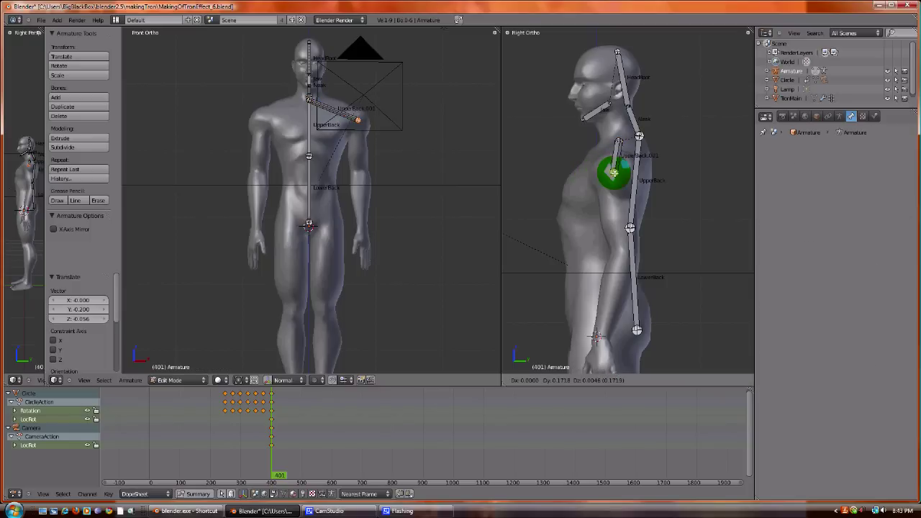
click(614, 173)
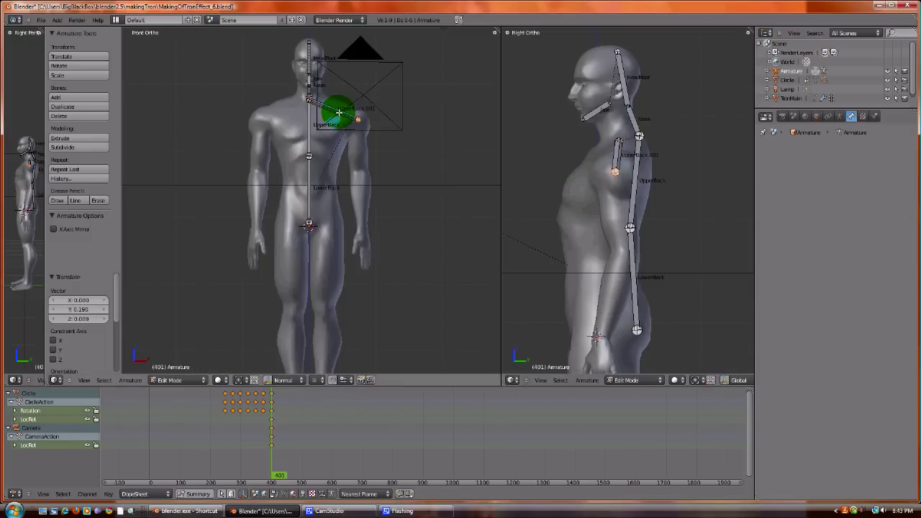
- Rename the UpperBack.001 shoulder bone to Arm.L.001
right_click(339, 113)
click(815, 151)
text(Arm.L.001)
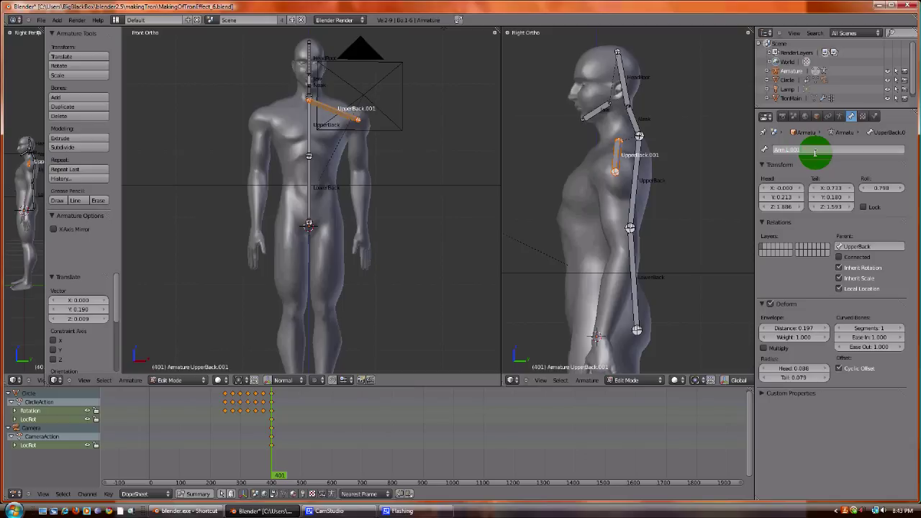
key(Return)
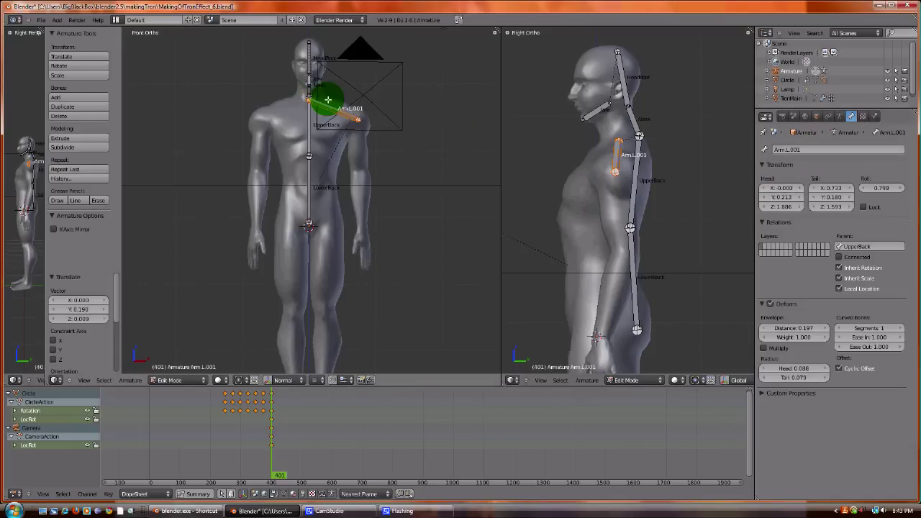
- Turn on X-Axis Mirror and duplicate Arm.L.001 onto the right shoulder as Arm.R.001
click(53, 229)
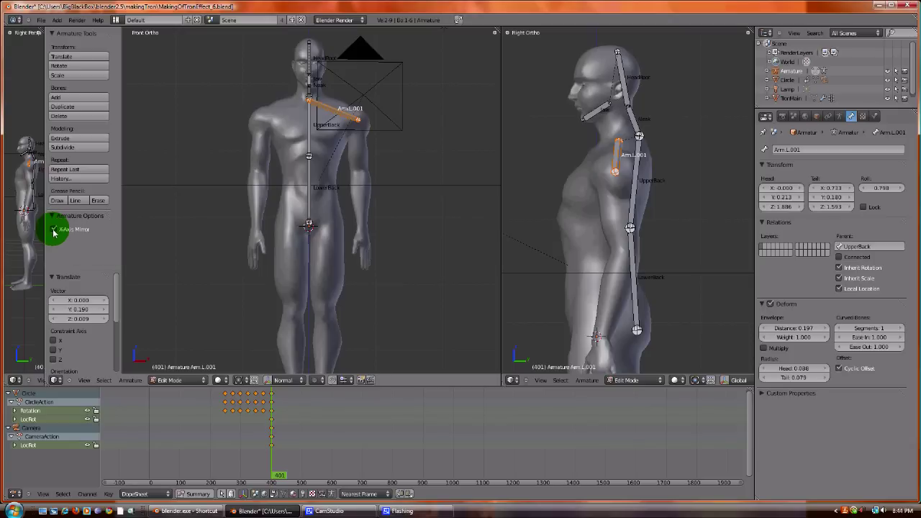
click(345, 115)
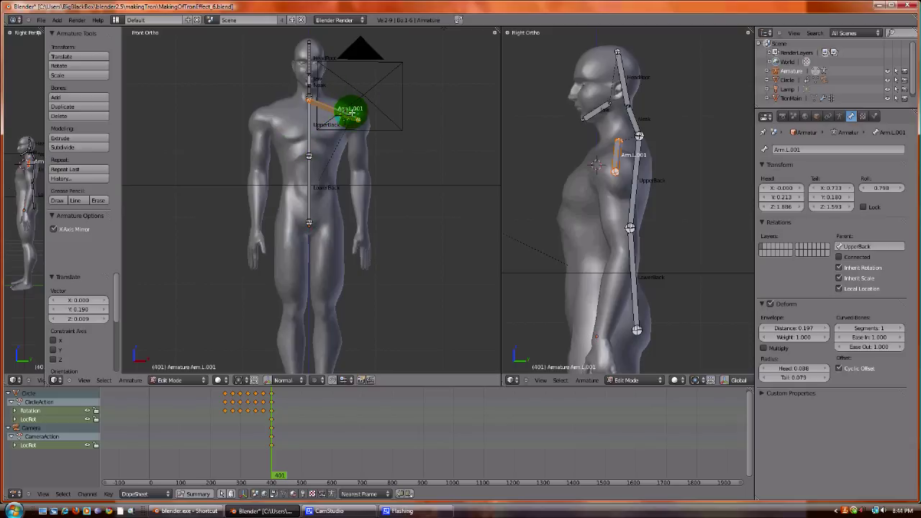
key(shift+d)
click(288, 112)
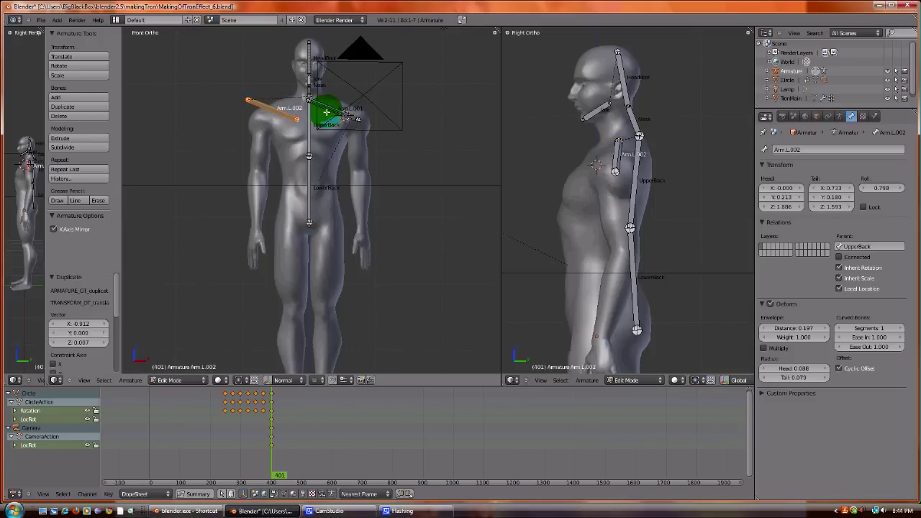
click(801, 150)
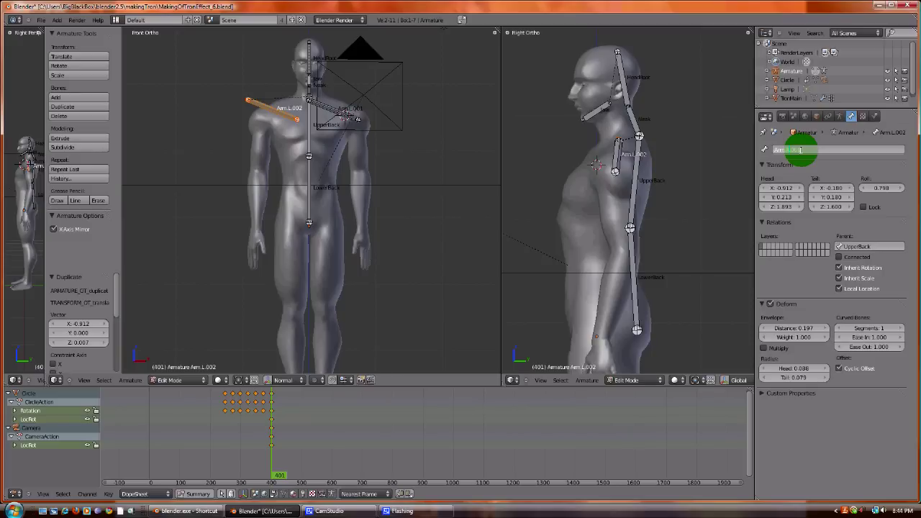
key(Escape)
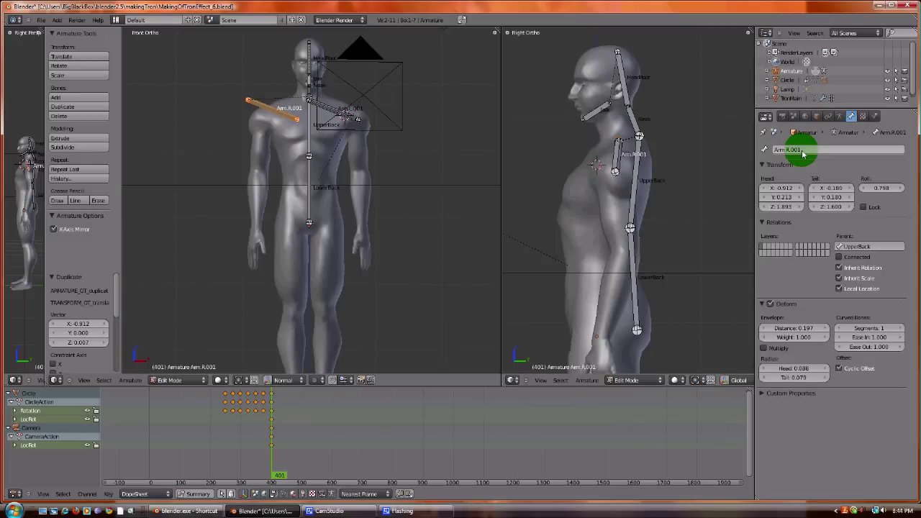
- Select Arm.L.001, cancel an attempted move, and select its tip joint
right_click(329, 108)
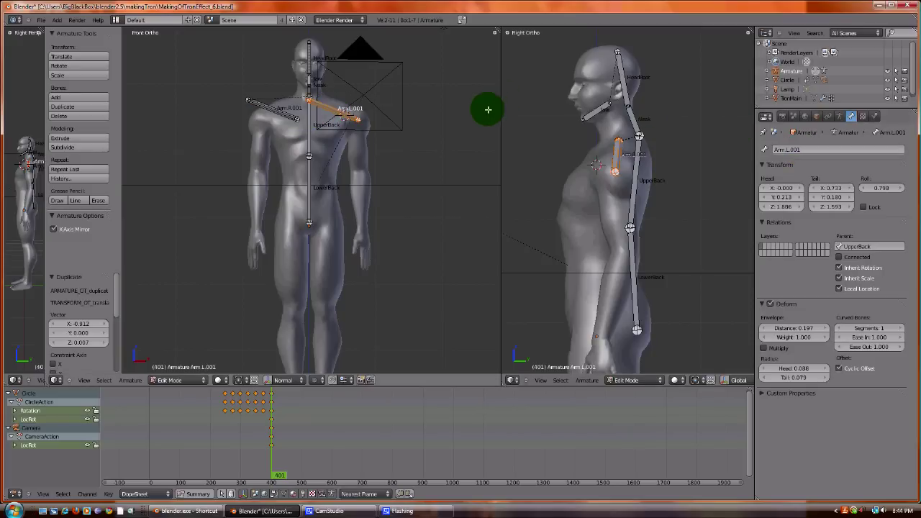
key(g)
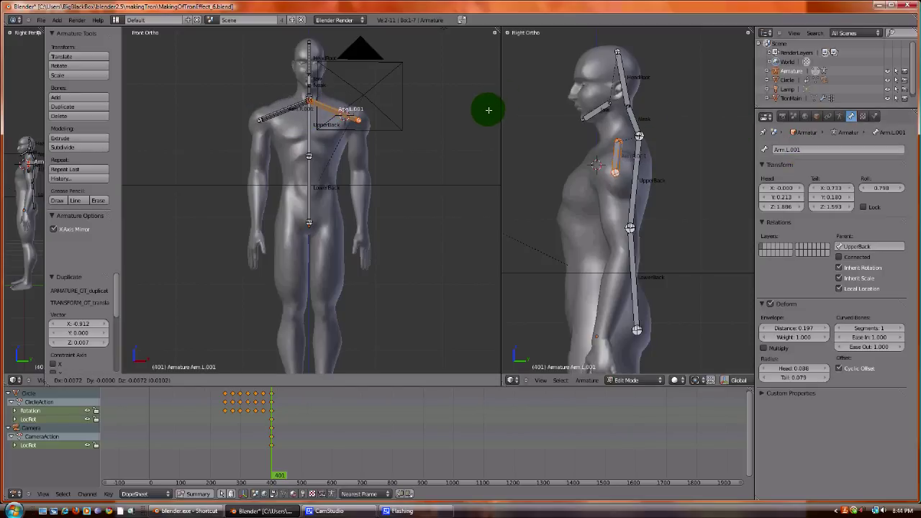
right_click(489, 110)
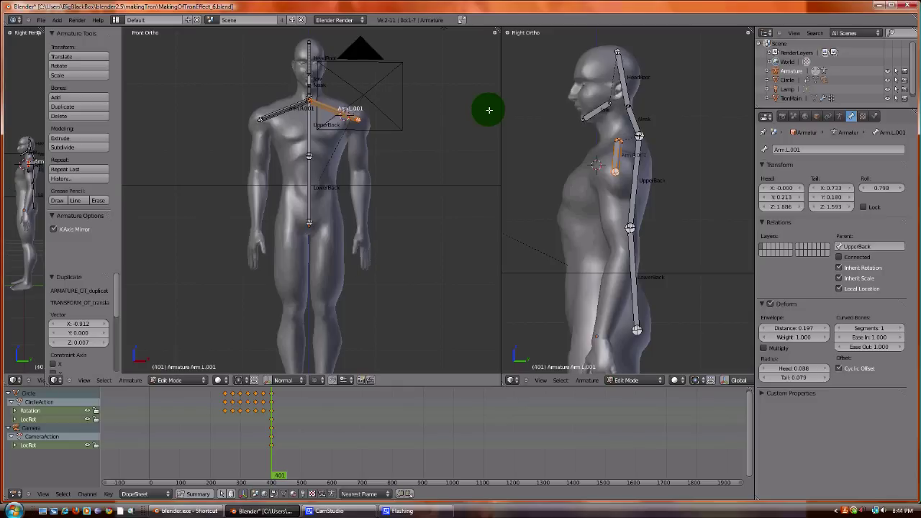
right_click(615, 173)
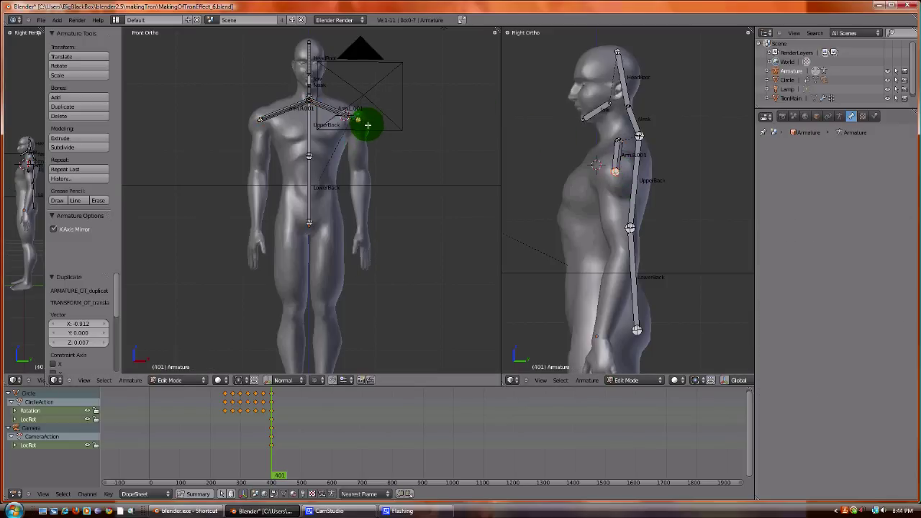
- Extrude mirrored upper-arm bones from the shoulders to the elbows, setting the elbows back in side view
scroll(366, 120, up, 2)
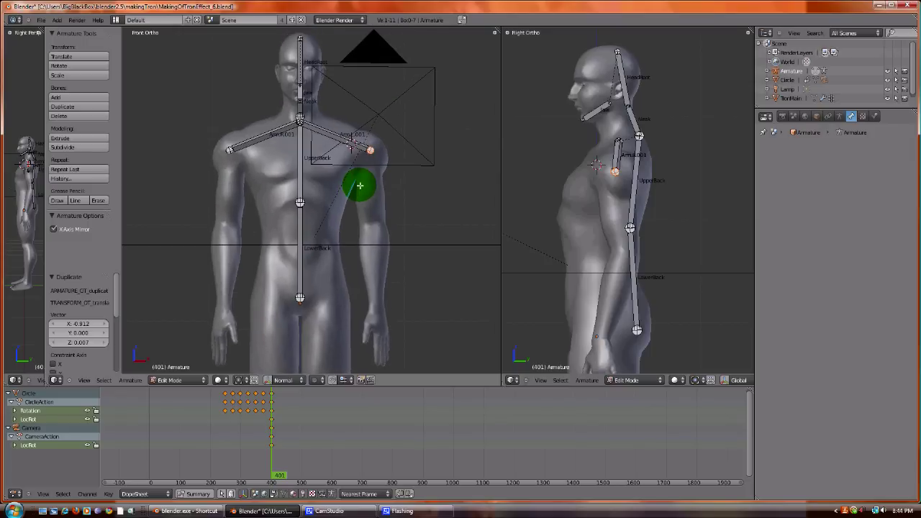
key(e)
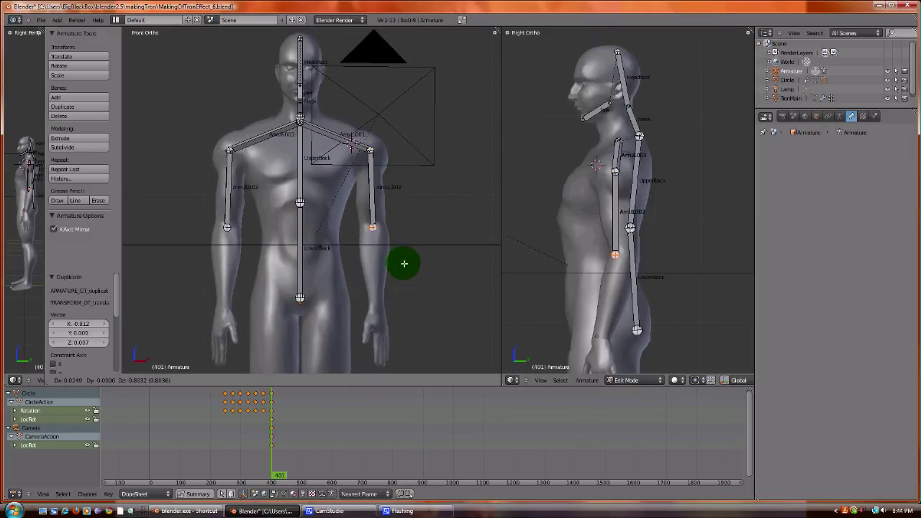
click(403, 264)
key(g)
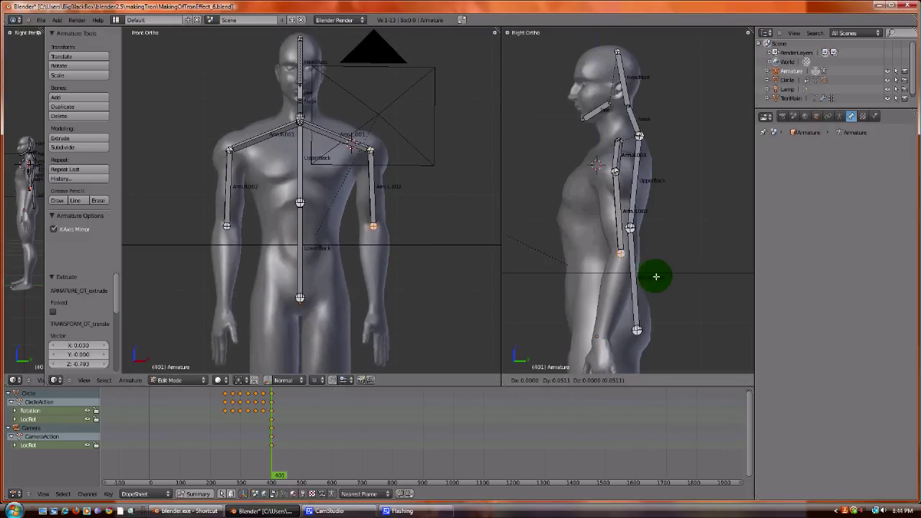
click(662, 270)
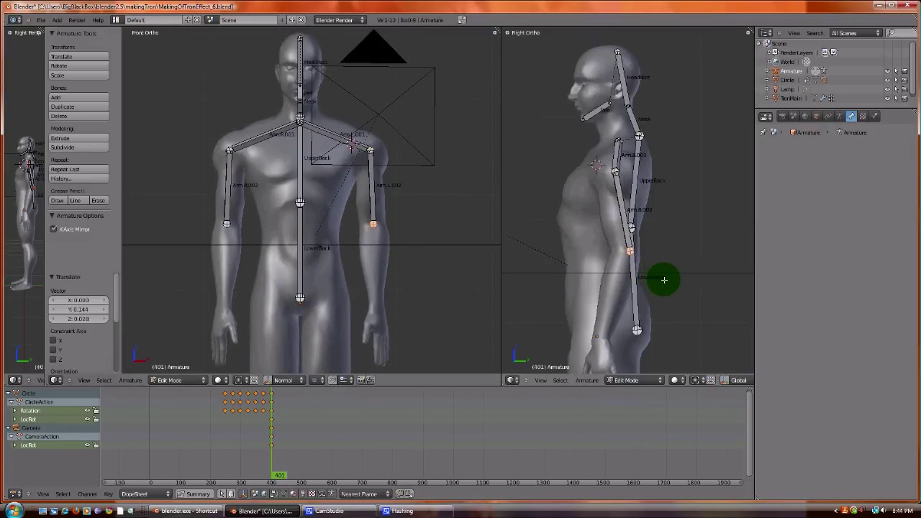
- Extrude mirrored forearm bones down to the wrists and fine-tune the wrist and left elbow joints
key(e)
click(636, 367)
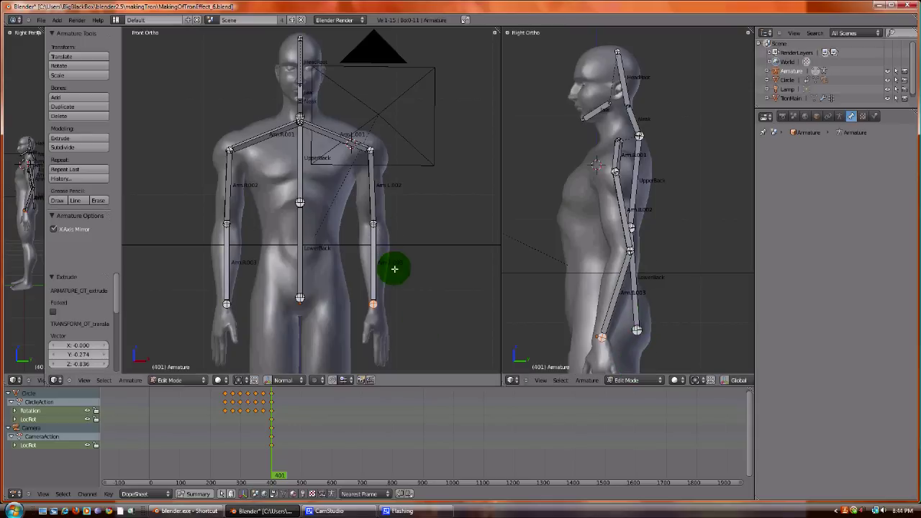
key(g)
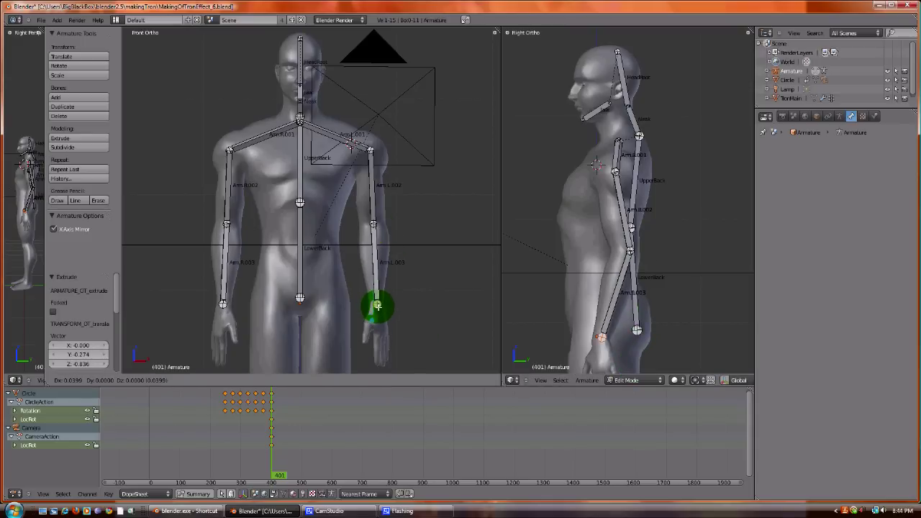
click(376, 307)
right_click(375, 226)
key(g)
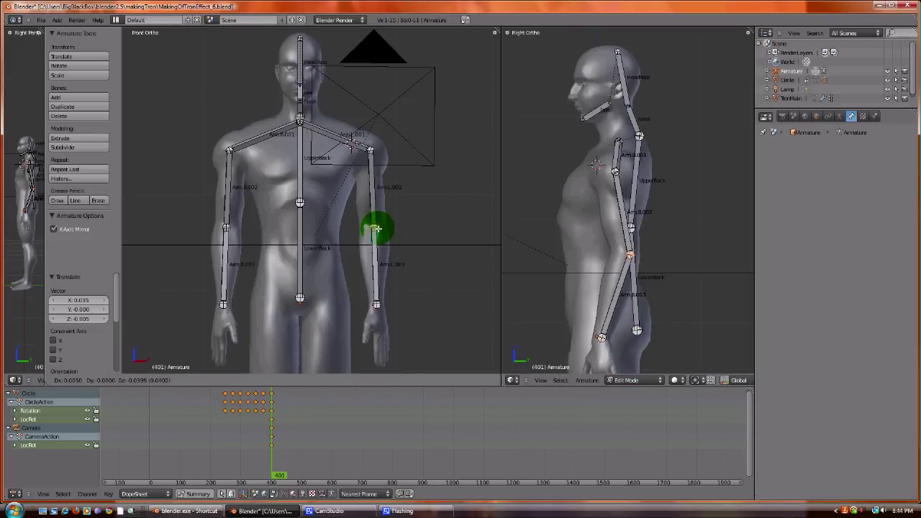
click(375, 226)
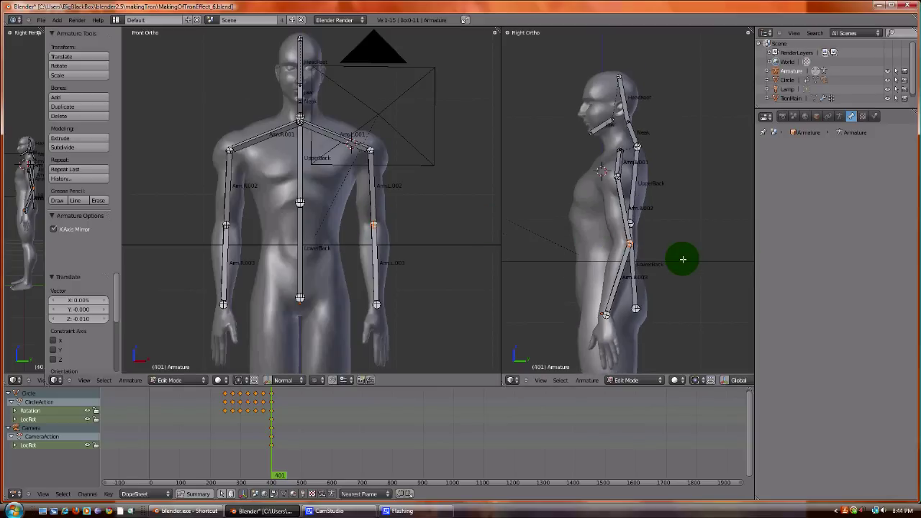
scroll(681, 259, down, 1)
shift+middle_drag(680, 269, 658, 223)
scroll(659, 221, up, 2)
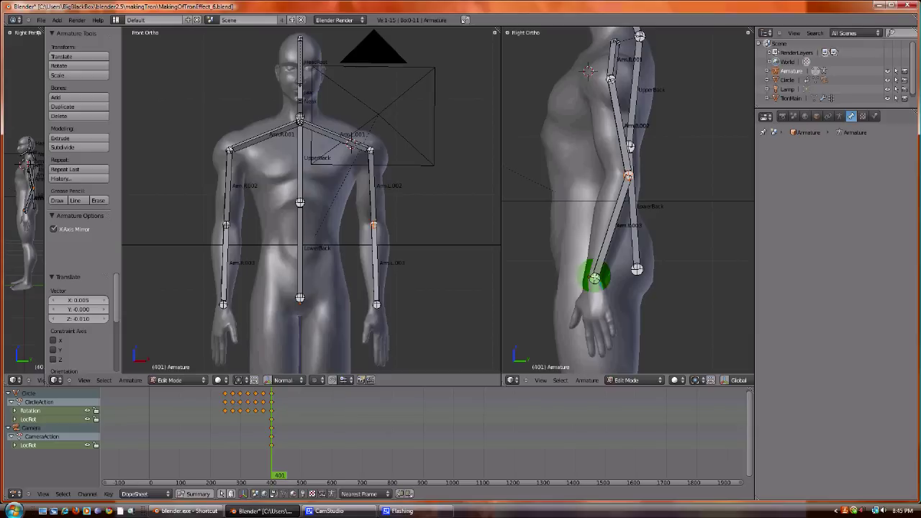
click(621, 380)
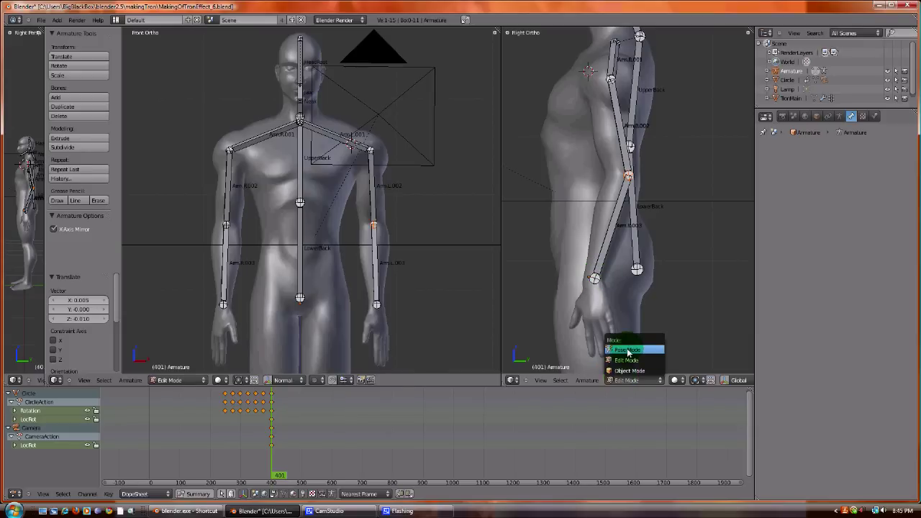
- In Pose Mode, bend forearm Arm.L.003 and raise upper arm Arm.L.002 to horizontal
click(623, 347)
right_click(599, 268)
key(r)
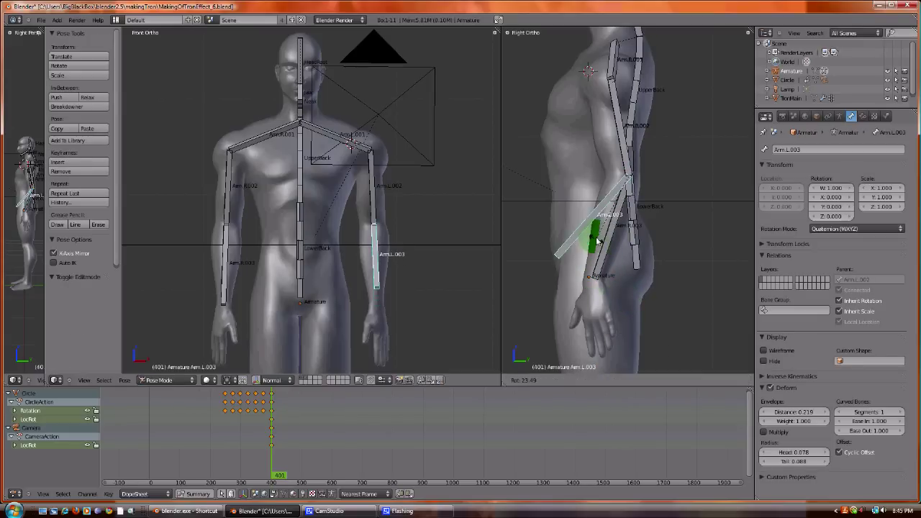
click(590, 231)
right_click(604, 144)
key(r)
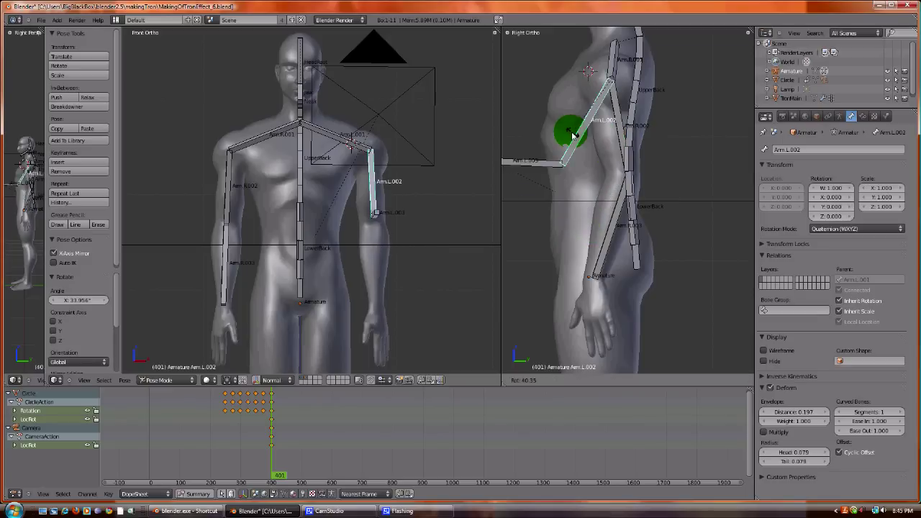
click(573, 138)
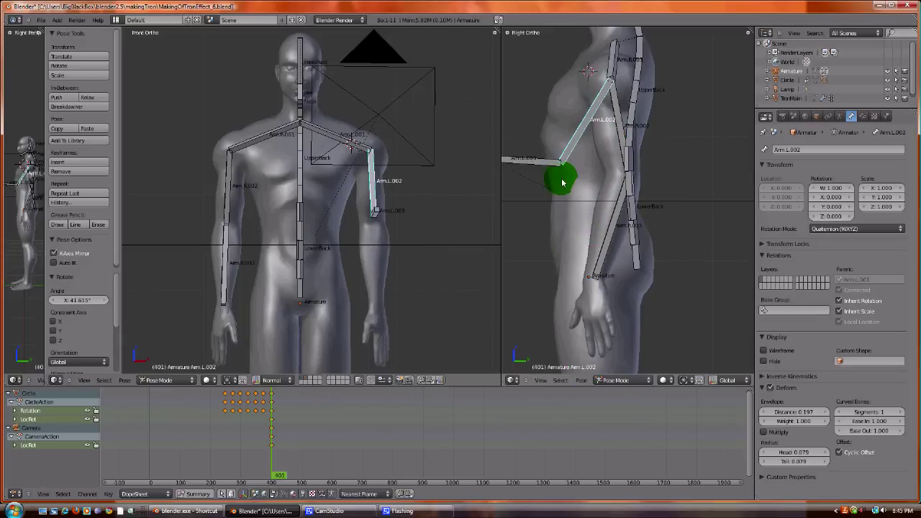
- Clear the left arm's pose rotation with Pose > Clear Transform > Rotation
right_click(551, 164)
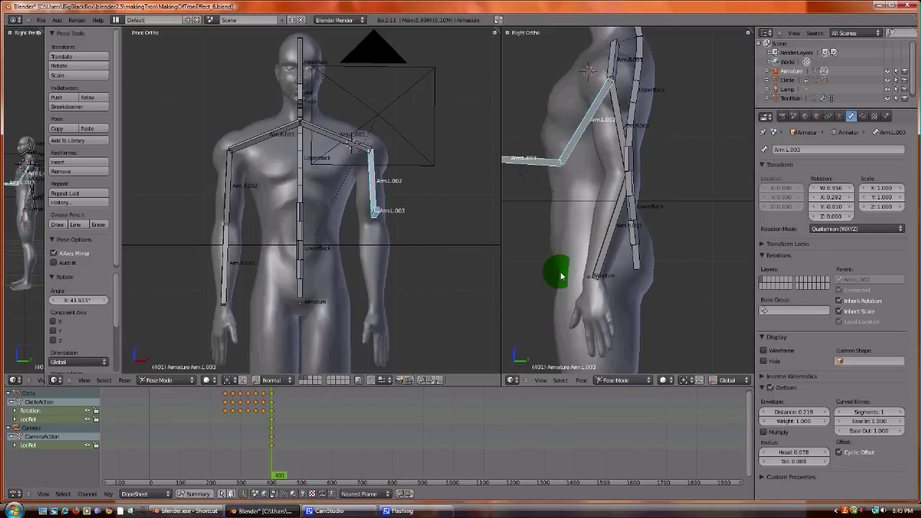
click(580, 380)
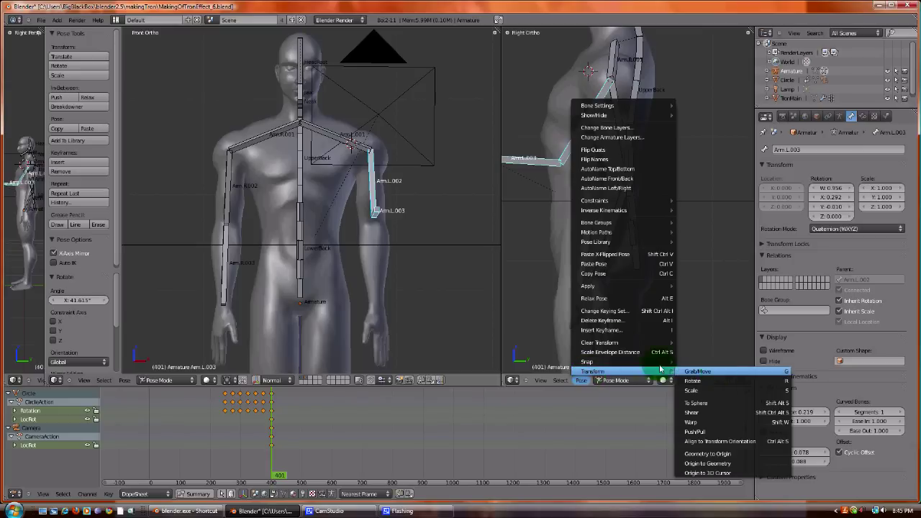
click(647, 348)
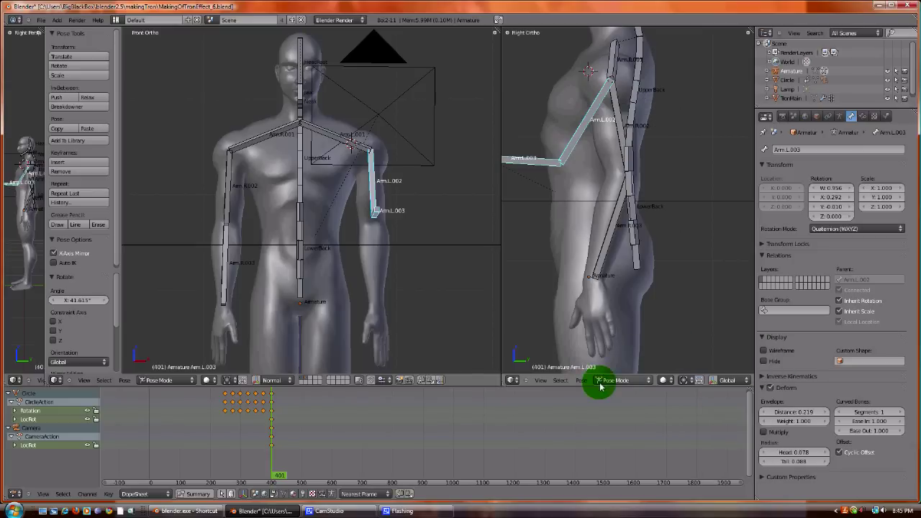
click(581, 379)
mouse_move(599, 343)
click(697, 363)
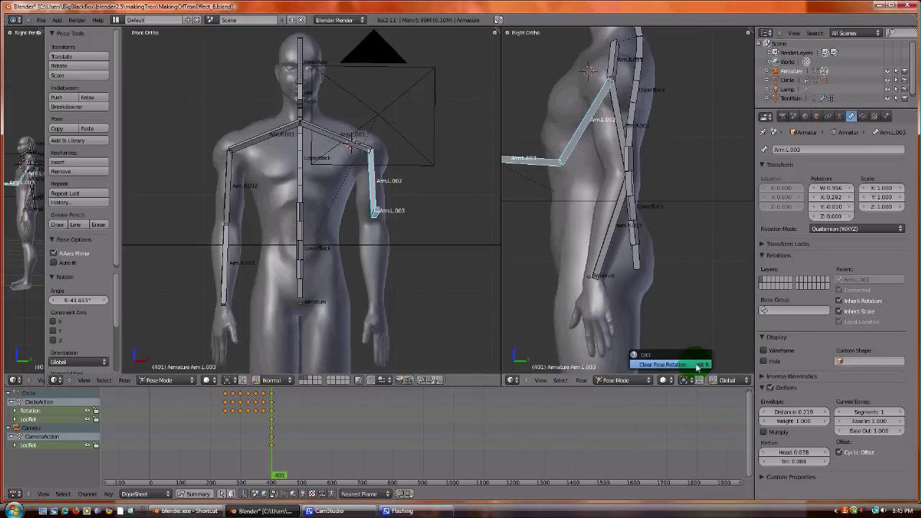
- Back in Edit Mode, extrude mirrored hand bones from the wrists
click(697, 365)
click(616, 380)
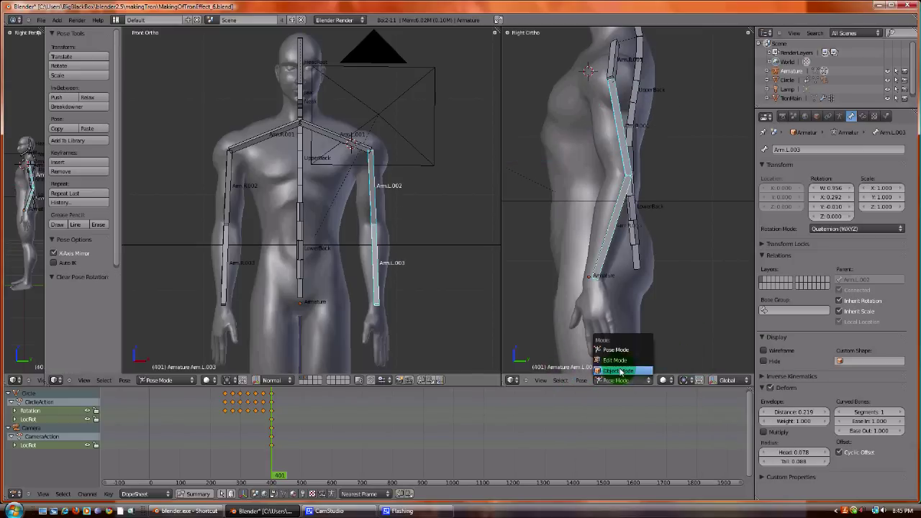
click(617, 359)
right_click(595, 278)
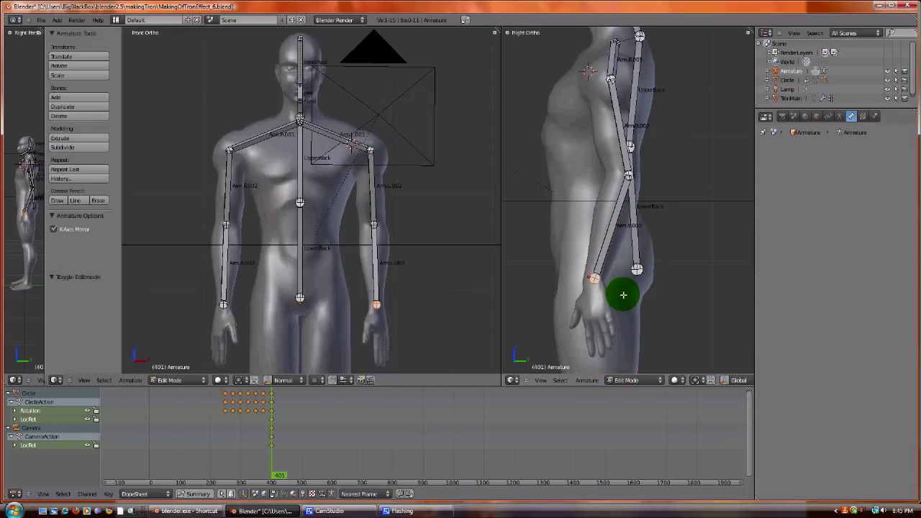
key(e)
click(653, 308)
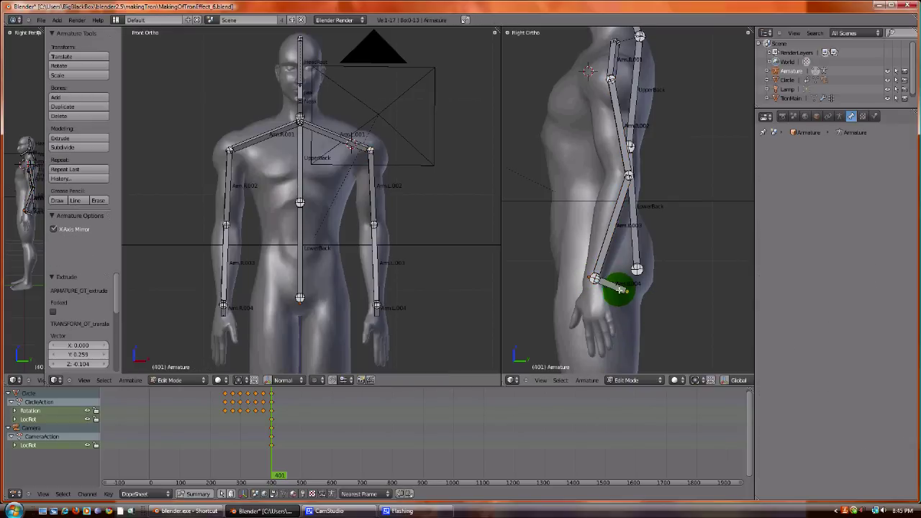
- Name the left hand bone Arm.Control.L
click(799, 149)
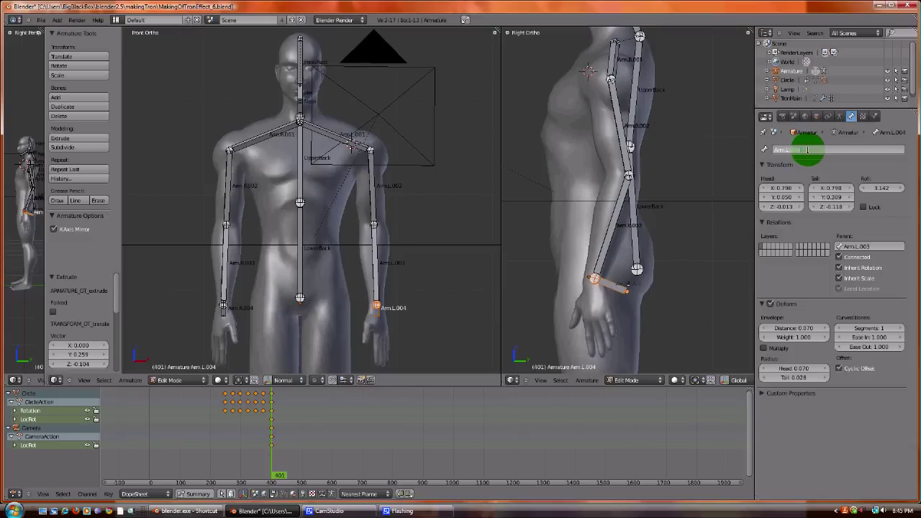
text(Arm.Control.L)
key(Return)
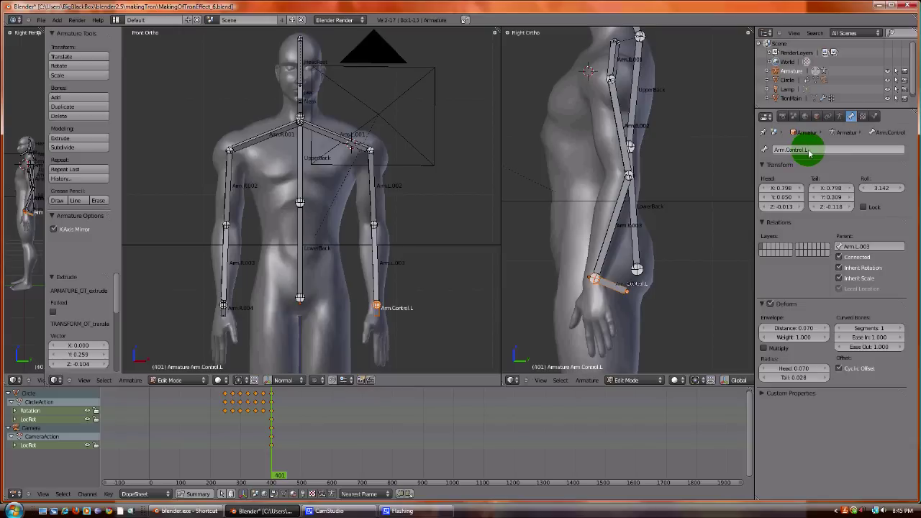
click(807, 150)
key(ctrl+c)
key(Return)
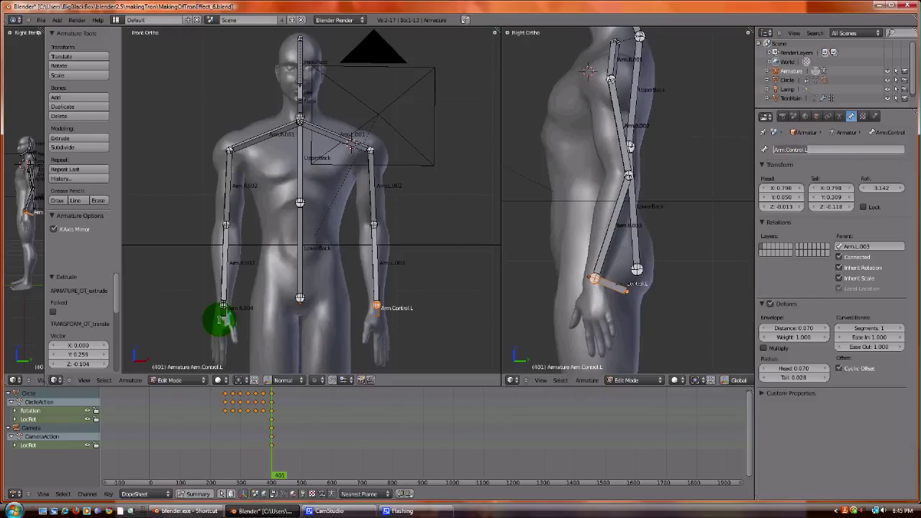
- Rename the mirrored hand bone Arm.R.004 to Arm.Control.R
mouse_move(640, 288)
middle_down()
mouse_move(652, 278)
mouse_move(627, 278)
middle_up()
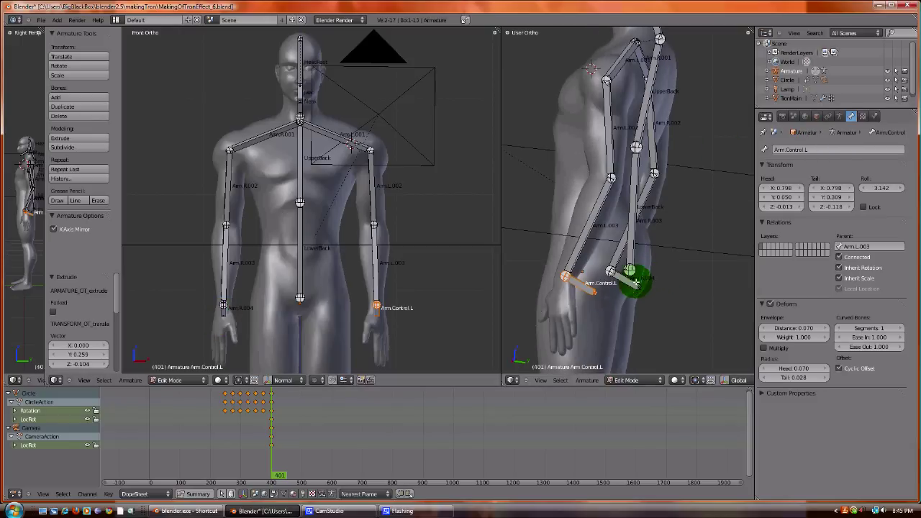
right_click(625, 279)
click(809, 149)
key(ctrl+v)
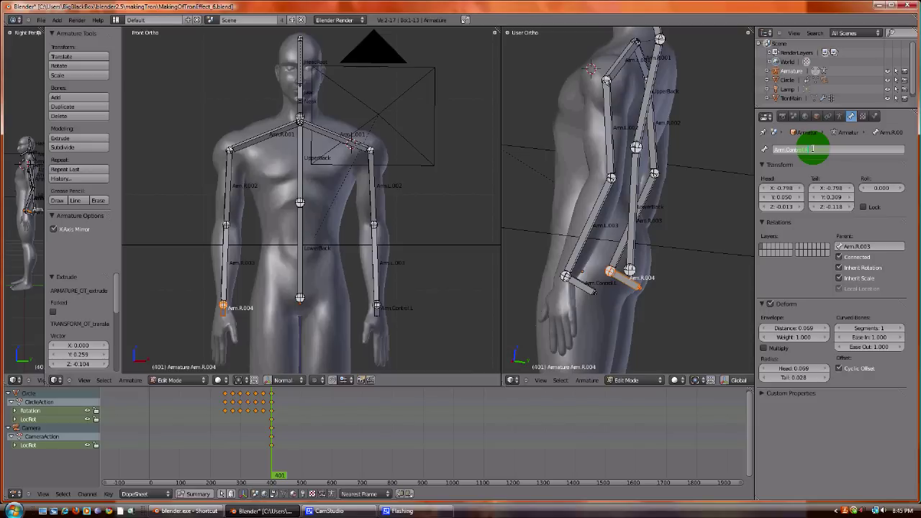
key(BackSpace)
text(R)
key(Return)
- Clear Arm.Control.L's parent link to the forearm and move it beside the hand
right_click(582, 285)
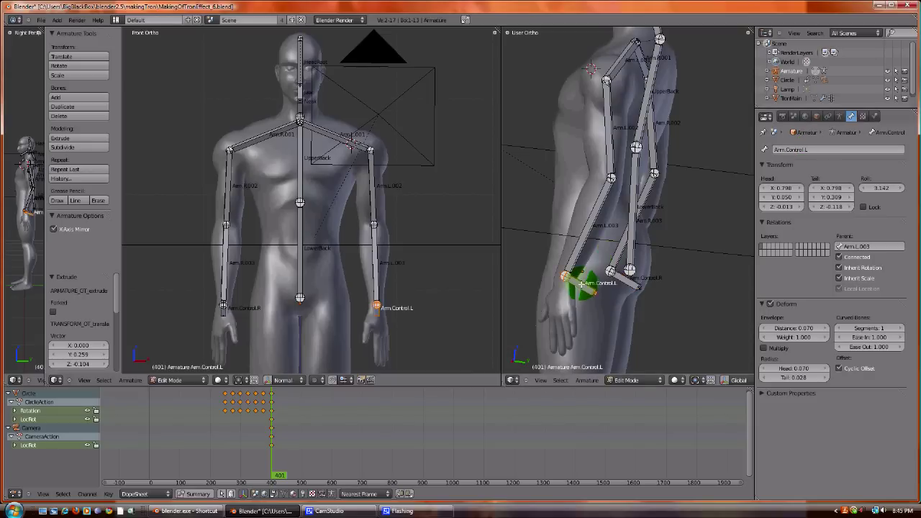
click(586, 380)
click(609, 166)
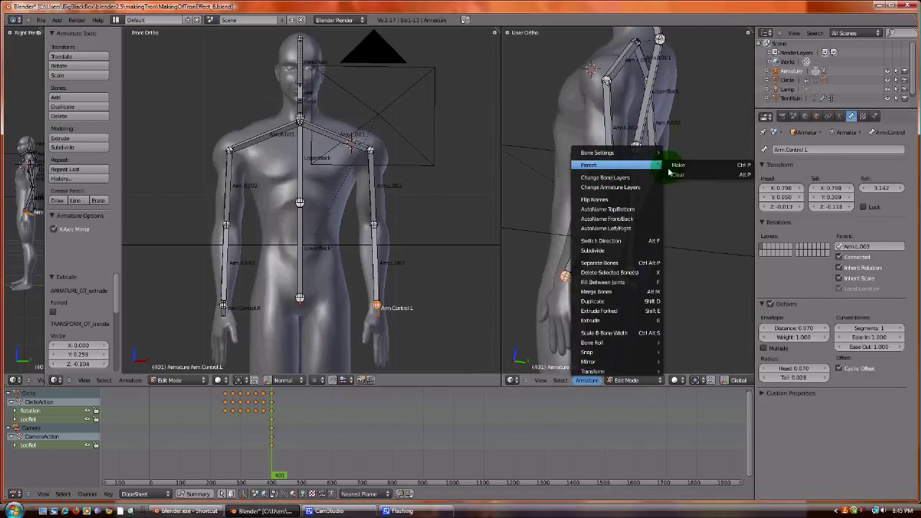
click(676, 175)
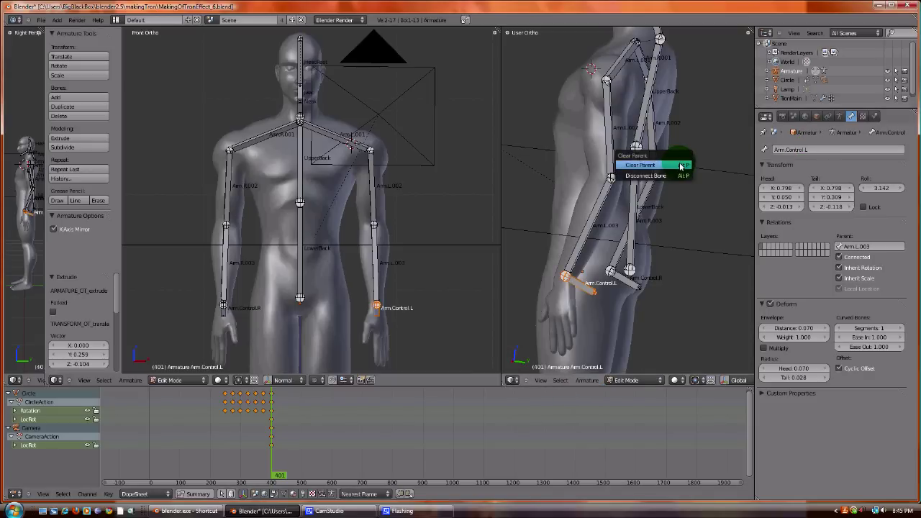
click(681, 166)
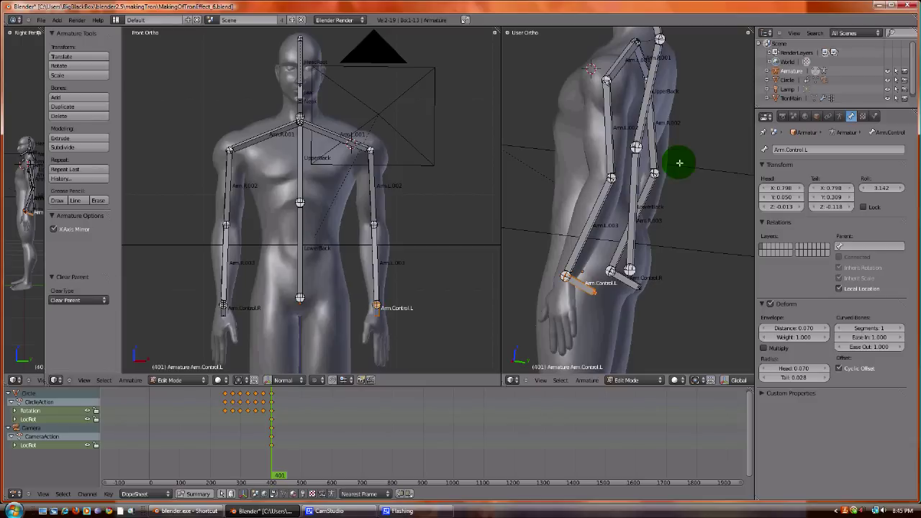
key(g)
click(601, 260)
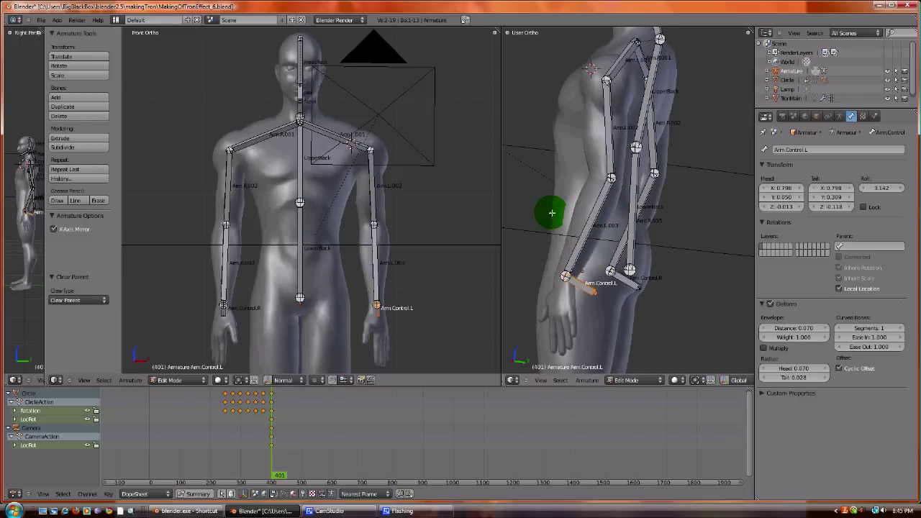
middle_drag(552, 212, 554, 210)
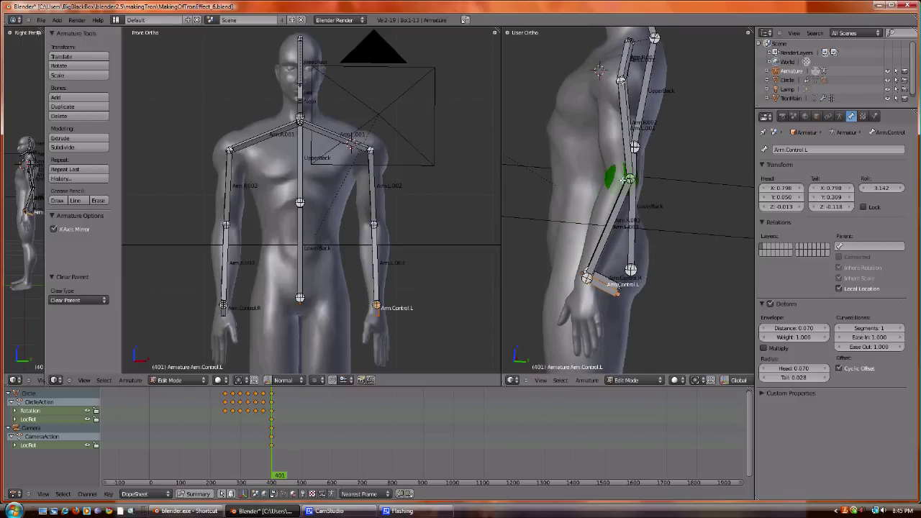
middle_drag(626, 180, 592, 195)
key(a)
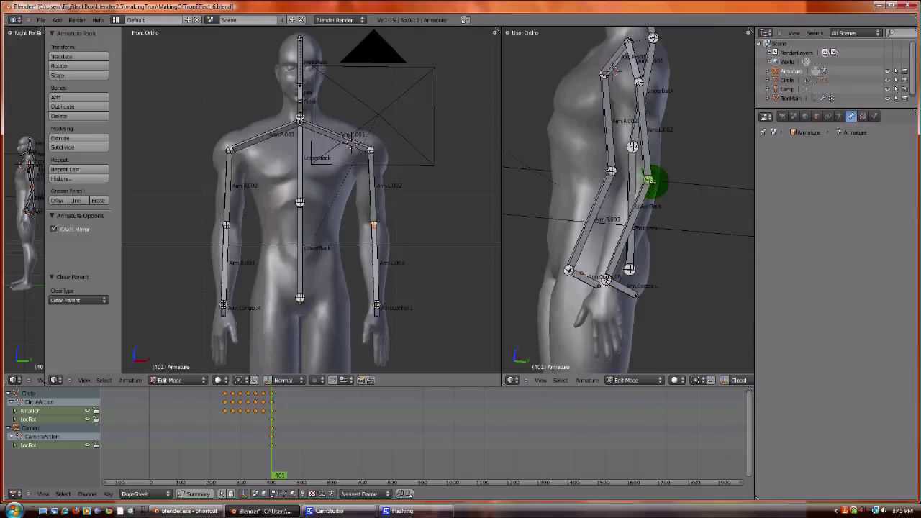
- In side view, extrude a bone from the left elbow and name it Arm.Pole.L
key(KP_3)
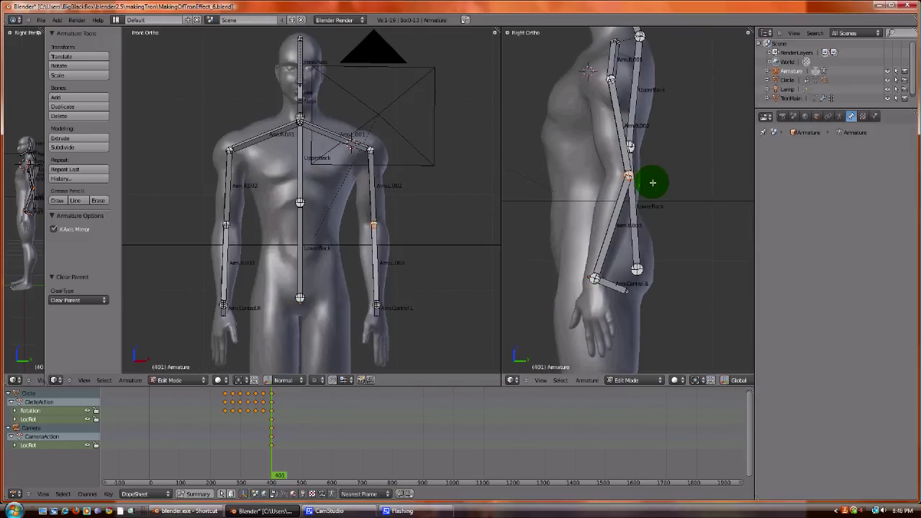
key(e)
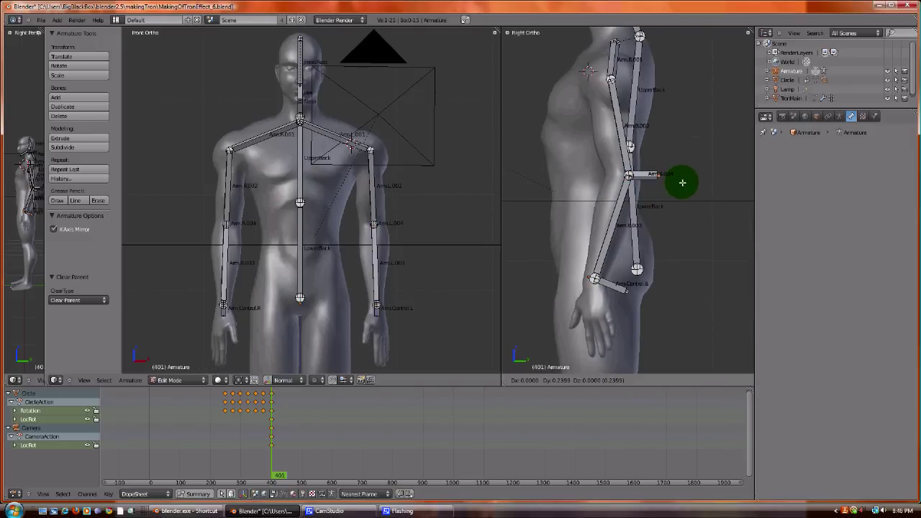
click(682, 183)
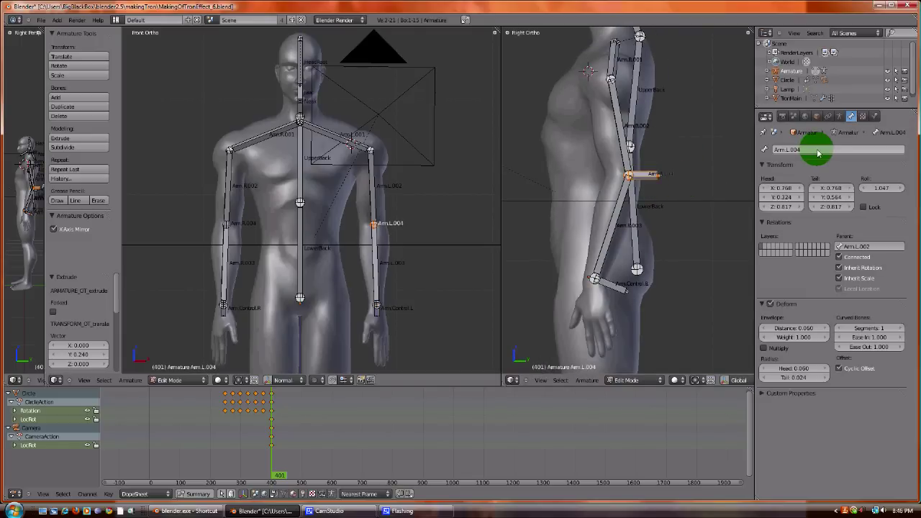
click(816, 149)
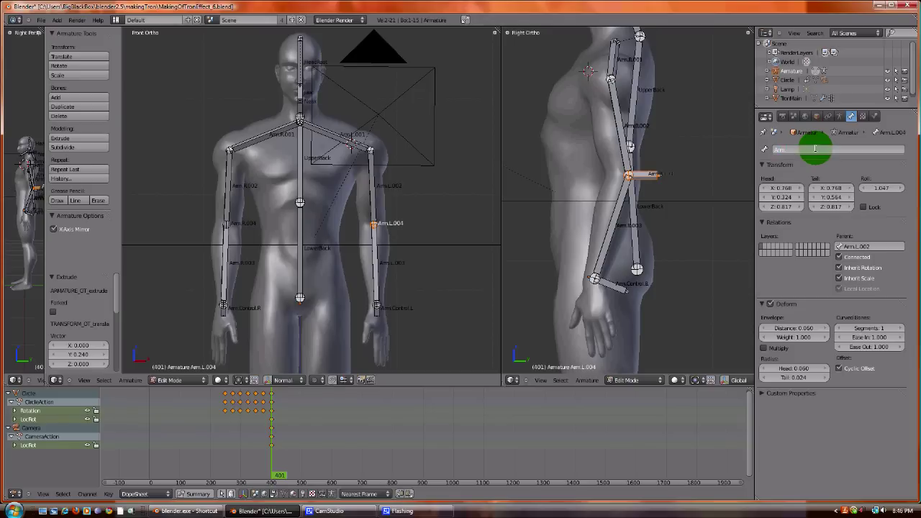
key(Return)
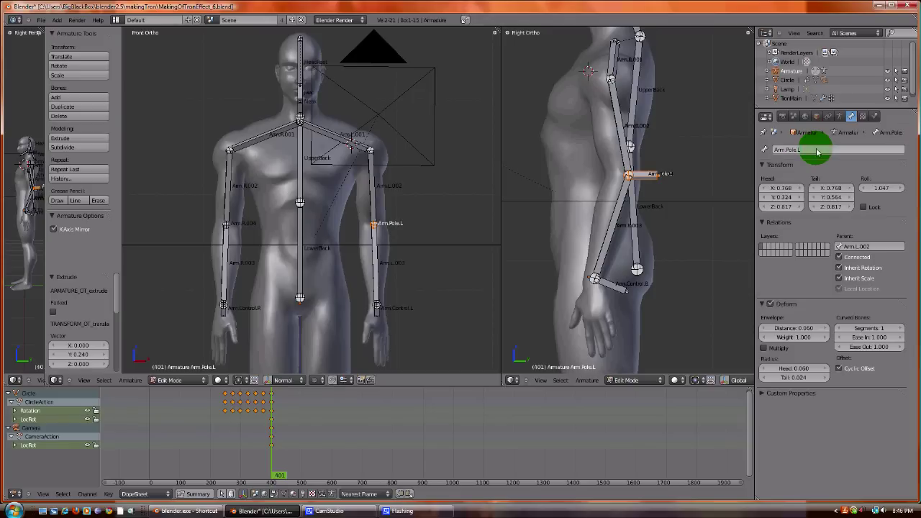
click(817, 151)
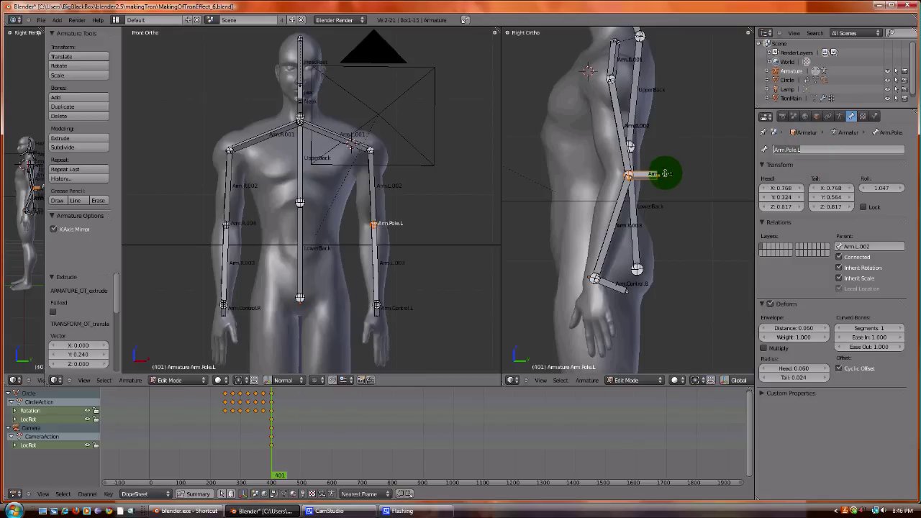
- Rename the mirrored bone Arm.R.004 to Arm.Pole.R
middle_drag(703, 123, 671, 161)
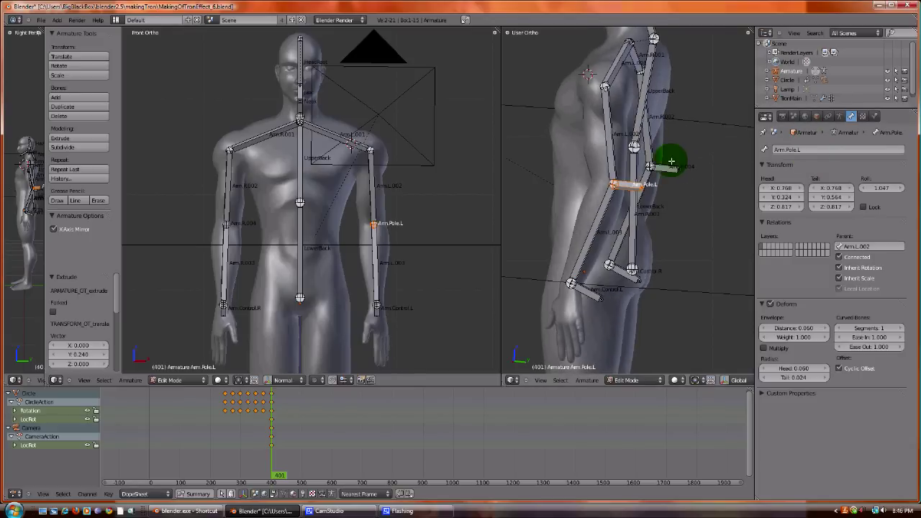
right_click(670, 164)
click(828, 149)
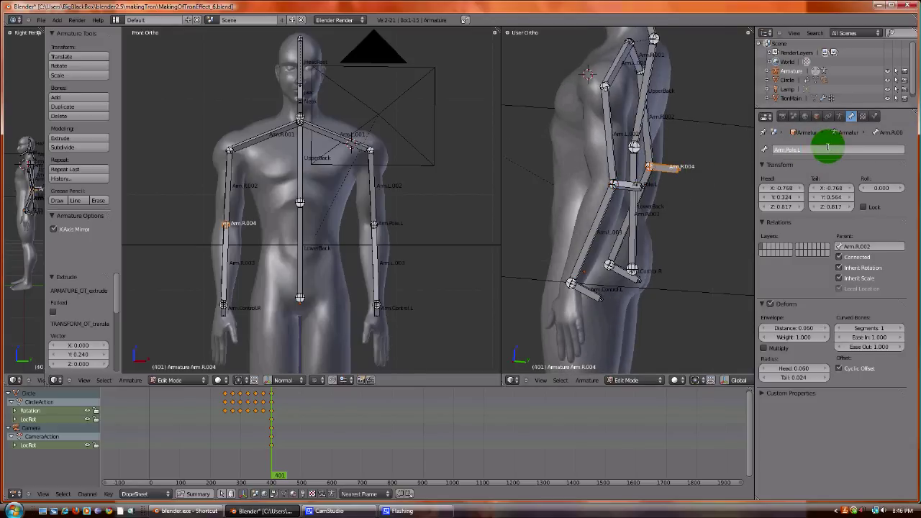
text(Arm.Pole.R)
key(Return)
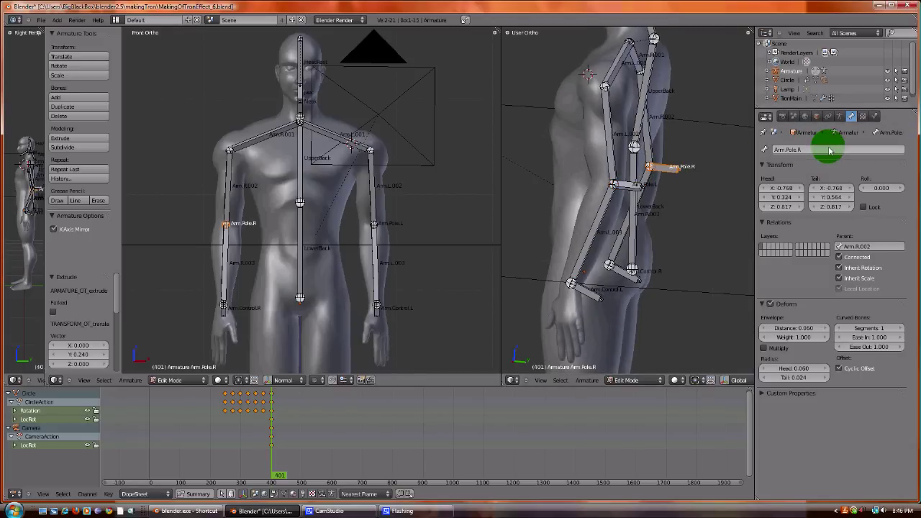
- Clear Arm.Pole.R's parent and move it slightly outward
click(587, 380)
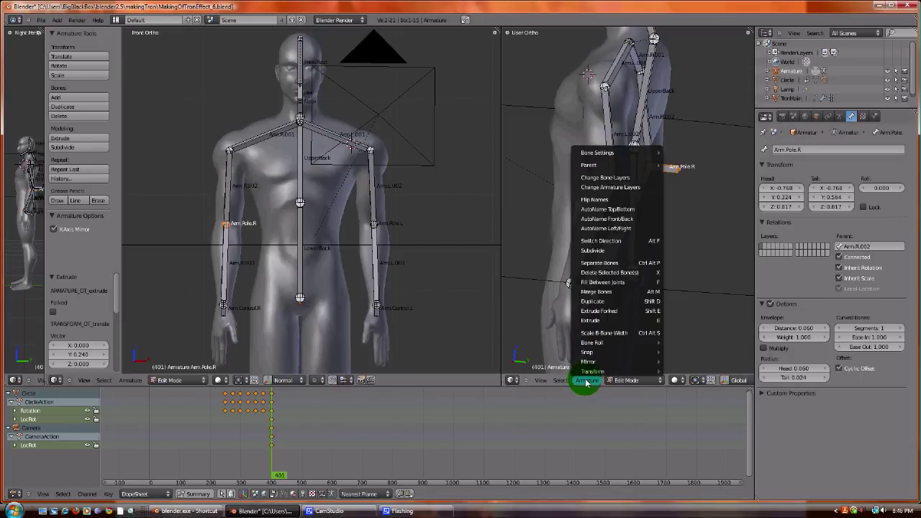
mouse_move(597, 165)
click(678, 181)
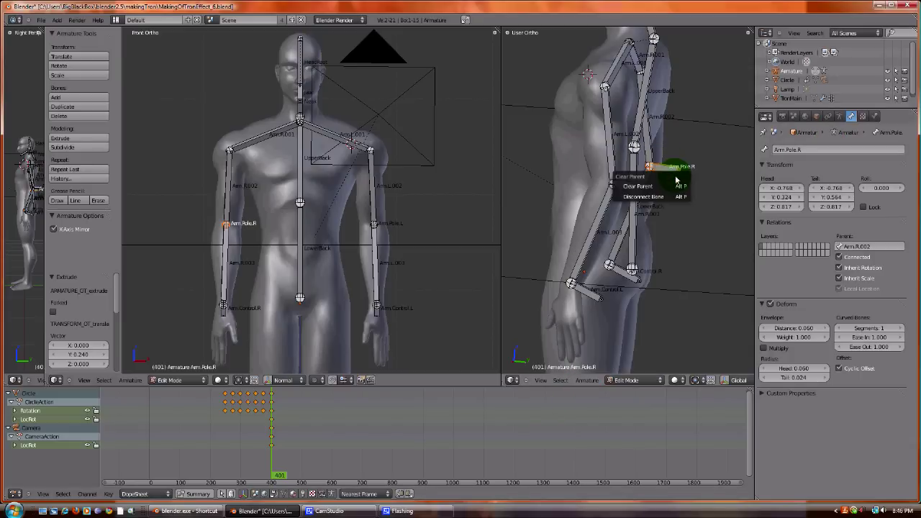
click(673, 186)
key(g)
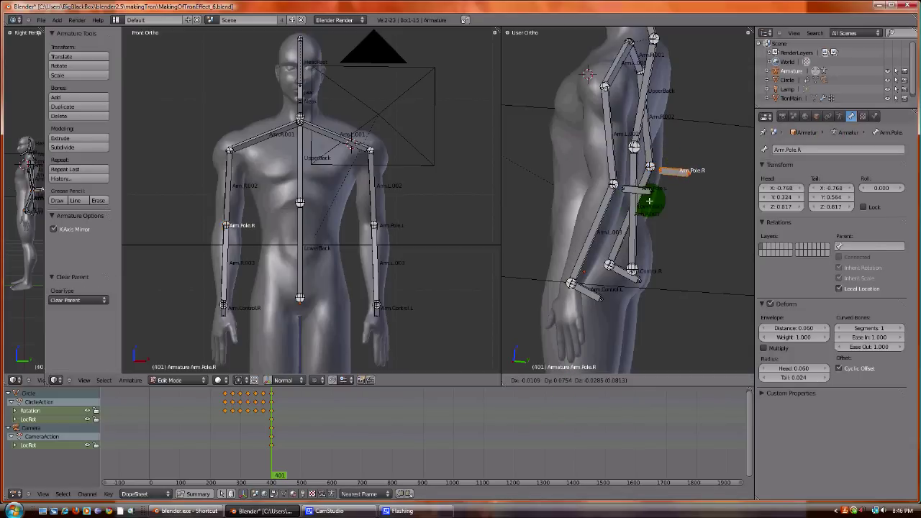
click(643, 196)
middle_drag(540, 226, 552, 259)
- Switch to Pose Mode and select the left forearm bone Arm.L.003
click(609, 381)
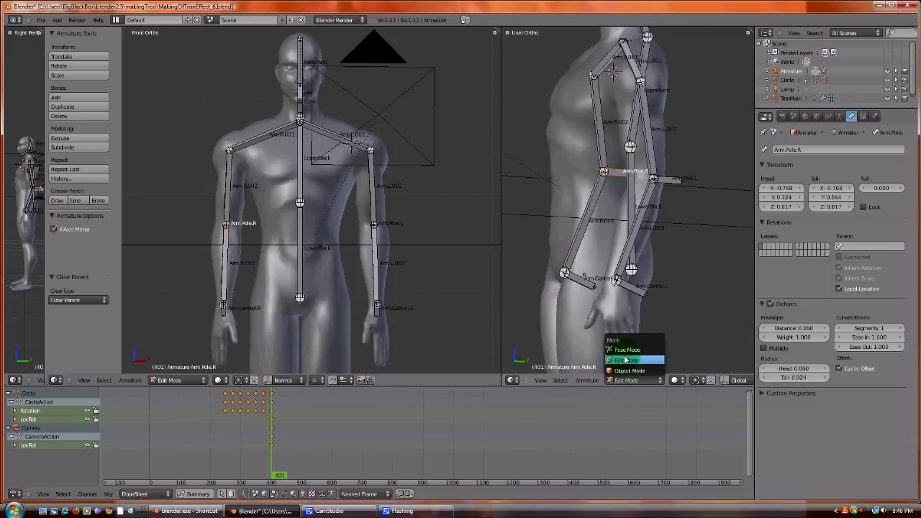
click(623, 350)
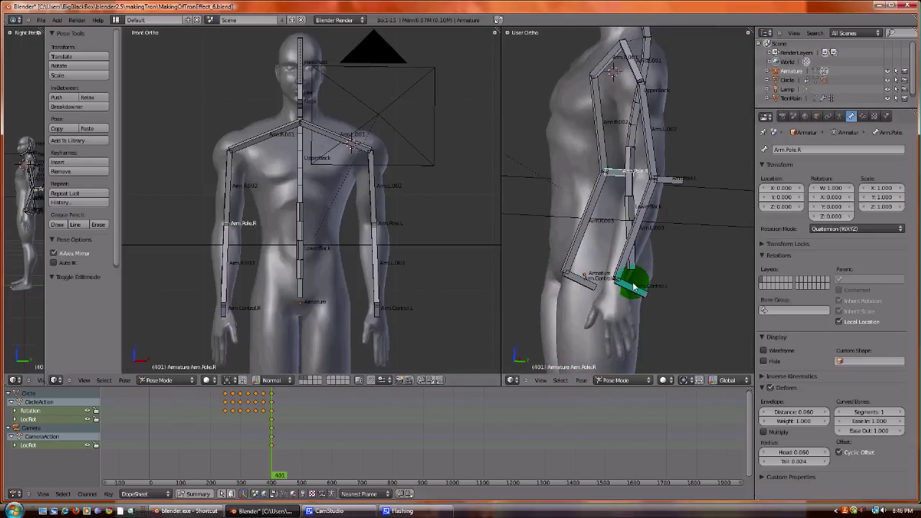
right_click(634, 291)
right_click(631, 249)
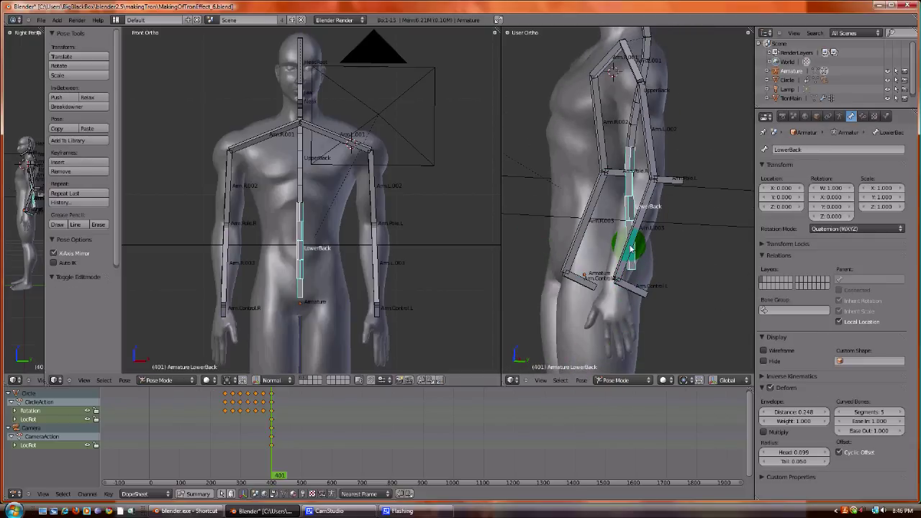
right_click(632, 251)
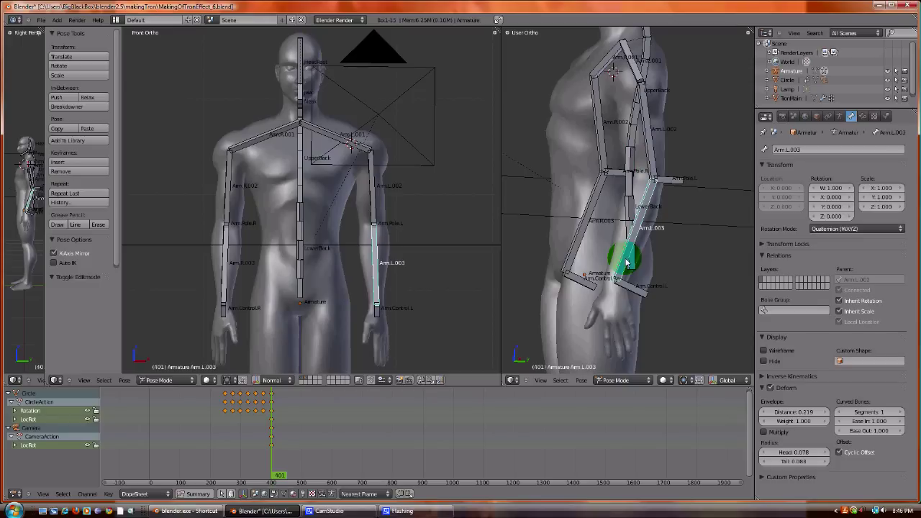
- Add an Inverse Kinematics constraint to Arm.L.003: target Armature/Arm.Control.L, pole Armature/Arm.Pole.L
click(863, 120)
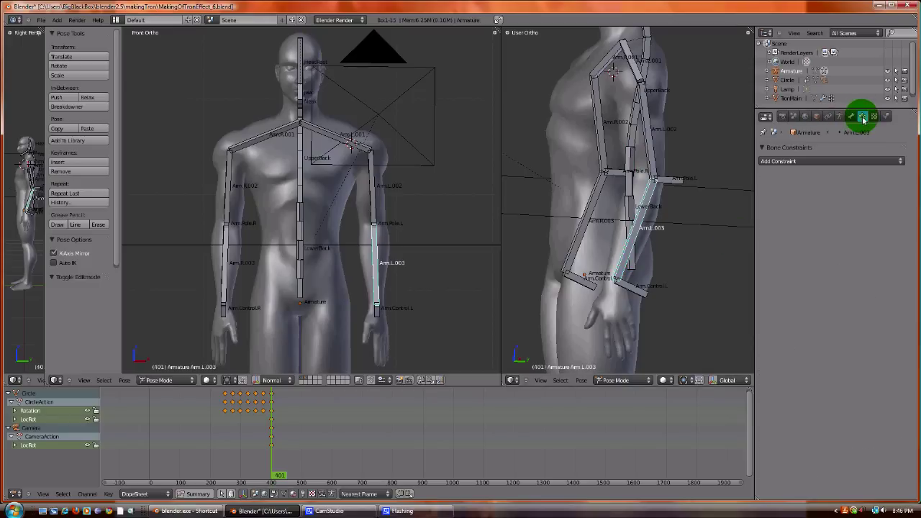
click(856, 160)
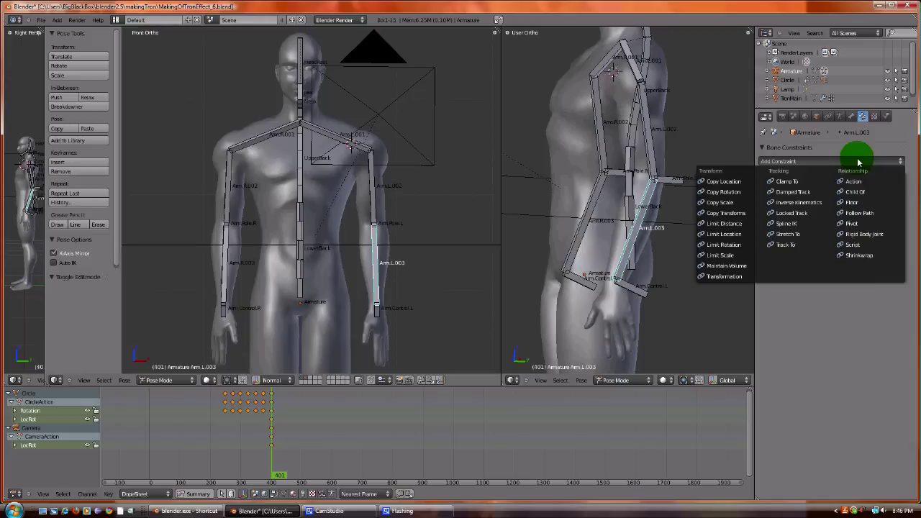
click(812, 203)
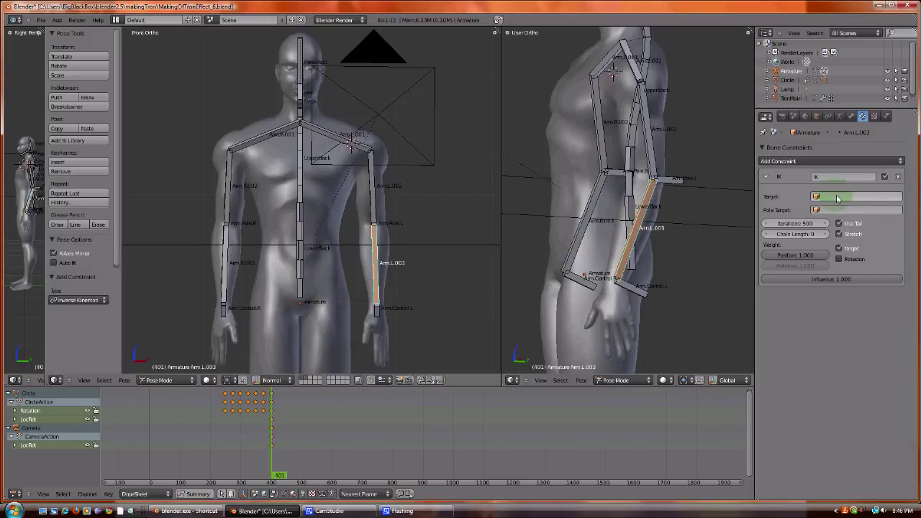
click(838, 198)
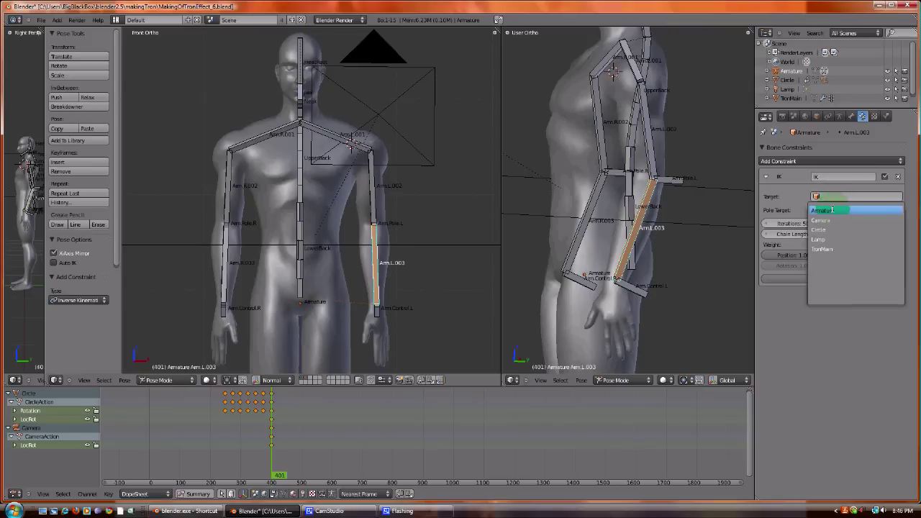
click(824, 210)
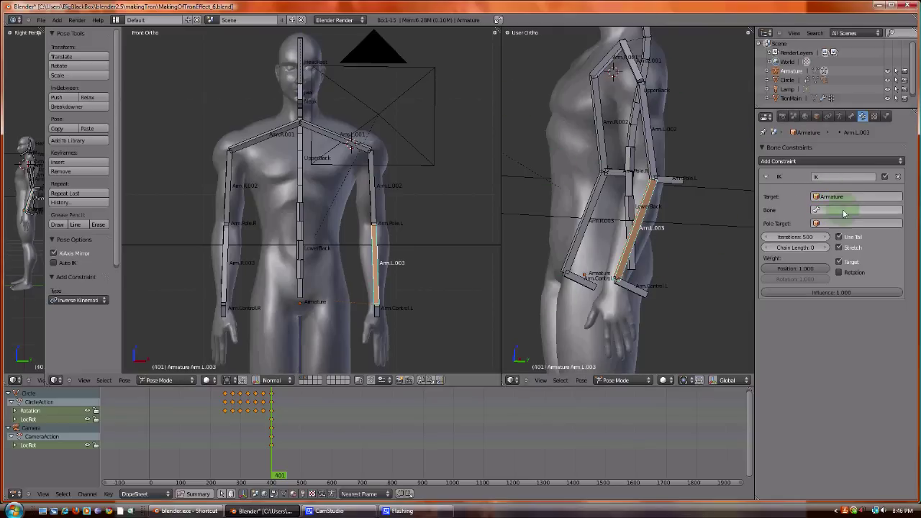
click(844, 211)
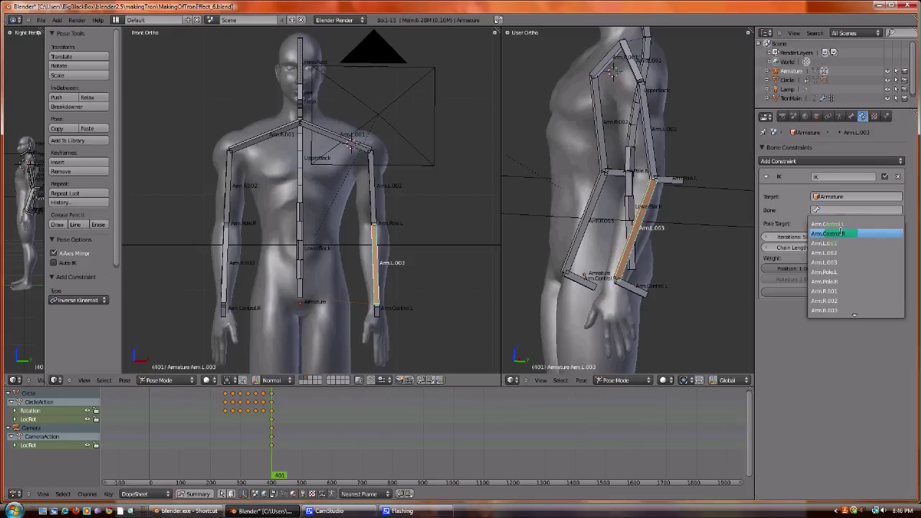
click(841, 224)
click(840, 224)
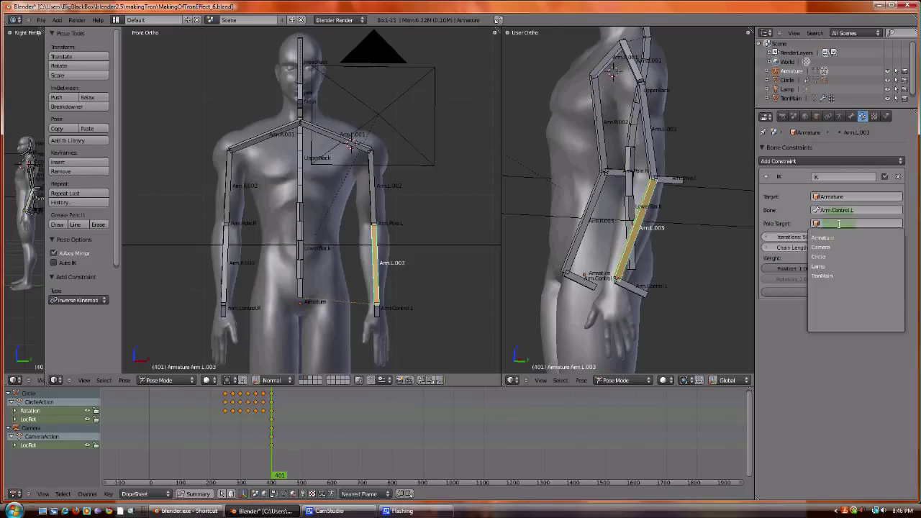
click(824, 237)
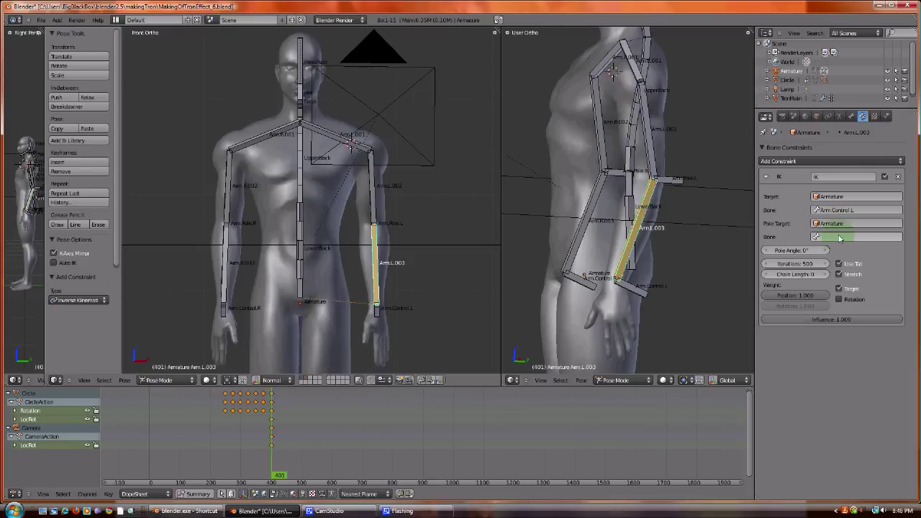
click(840, 237)
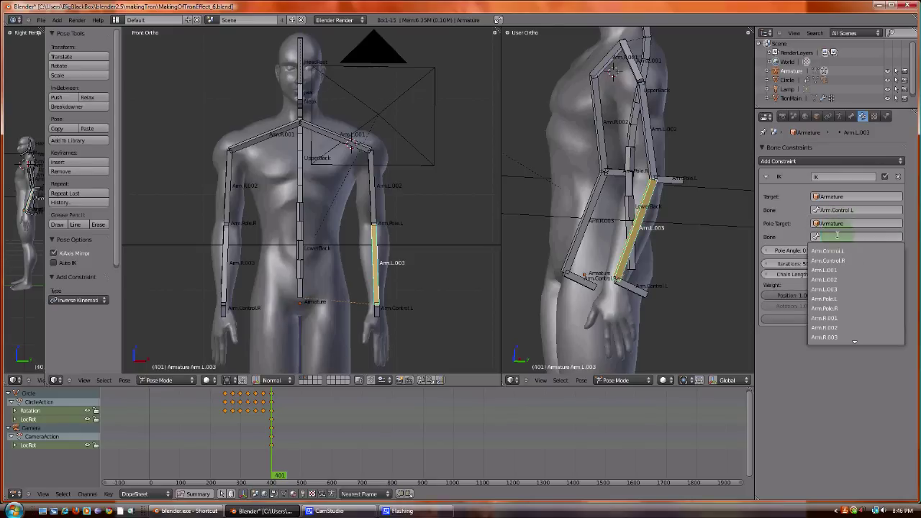
click(847, 299)
- Raise the left arm's IK chain length to 2
middle_drag(609, 150, 596, 189)
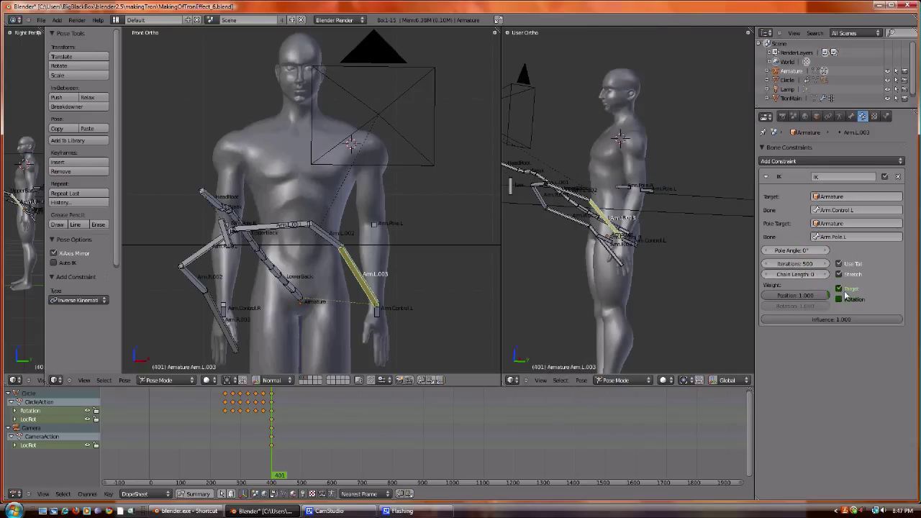
mouse_move(828, 276)
mouse_down()
mouse_move(788, 276)
mouse_move(827, 276)
mouse_up()
click(827, 275)
click(827, 276)
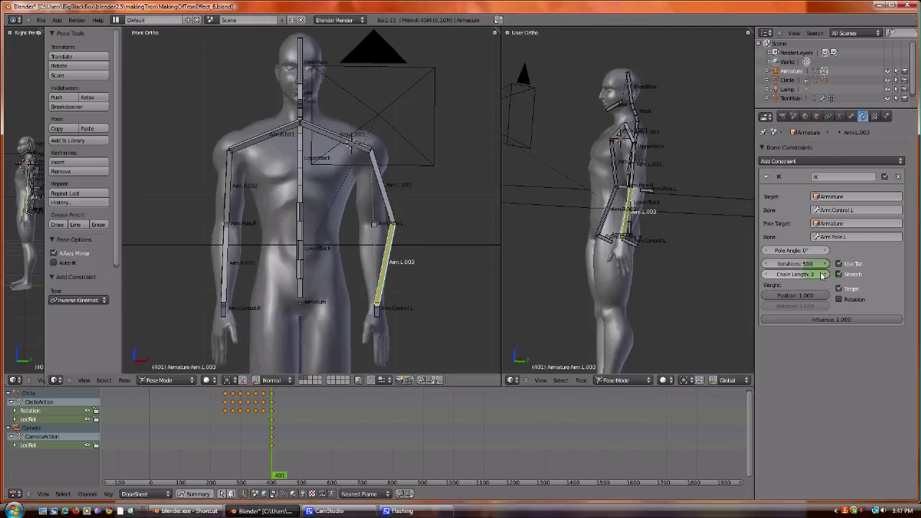
middle_drag(654, 226, 644, 222)
scroll(644, 223, up, 2)
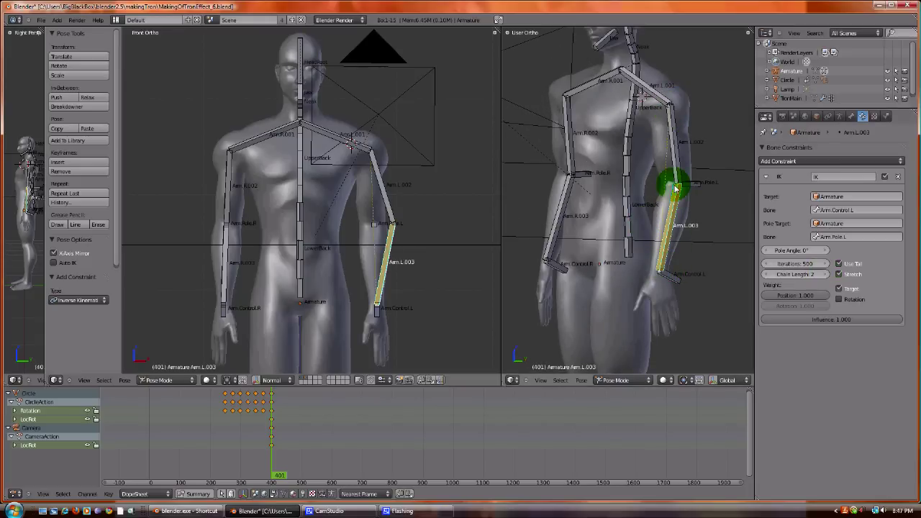
- Move Arm.Control.L to bend the left arm, then shift Arm.Pole.L back in top view
right_click(672, 277)
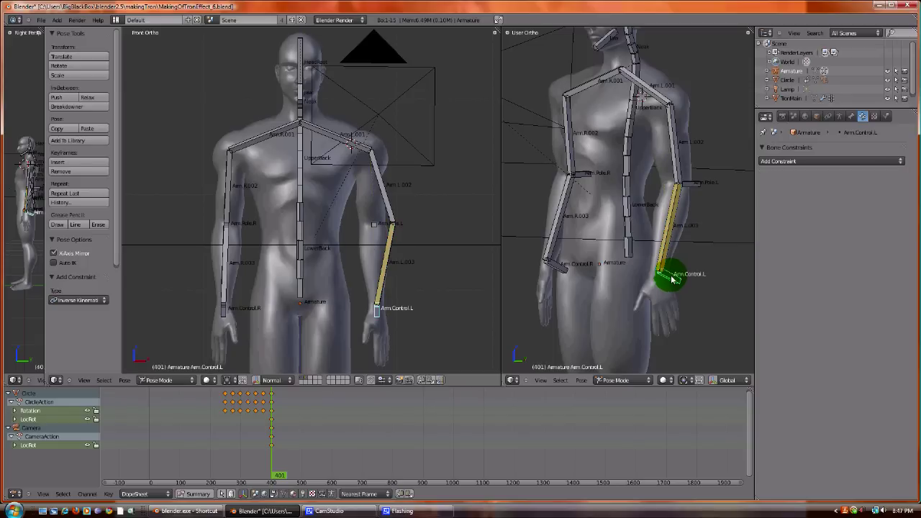
key(g)
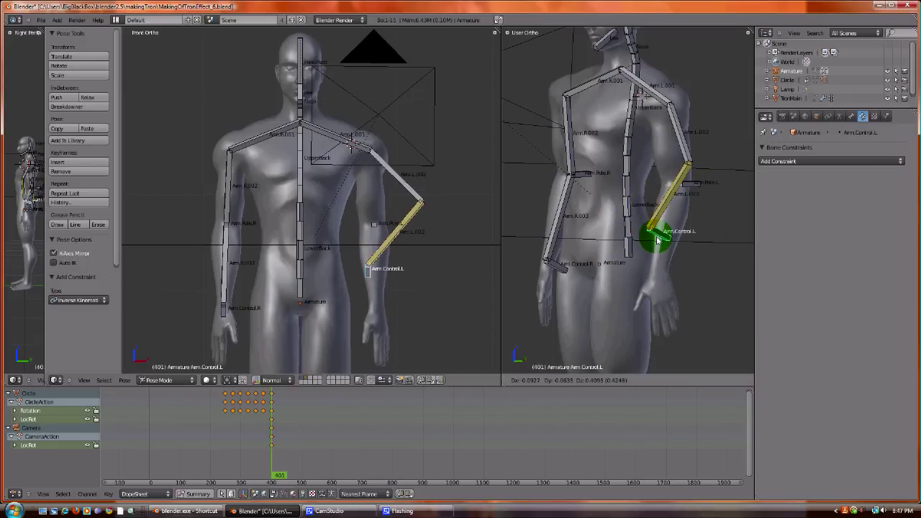
click(686, 249)
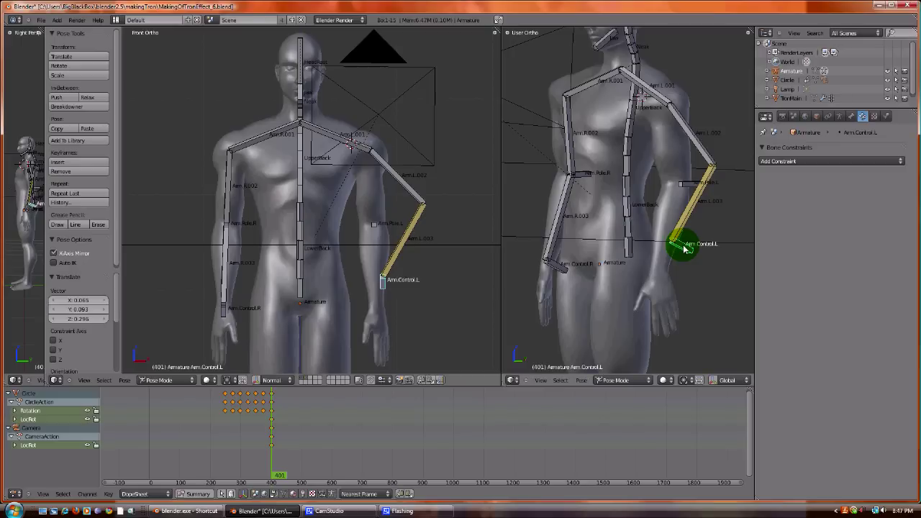
key(KP_7)
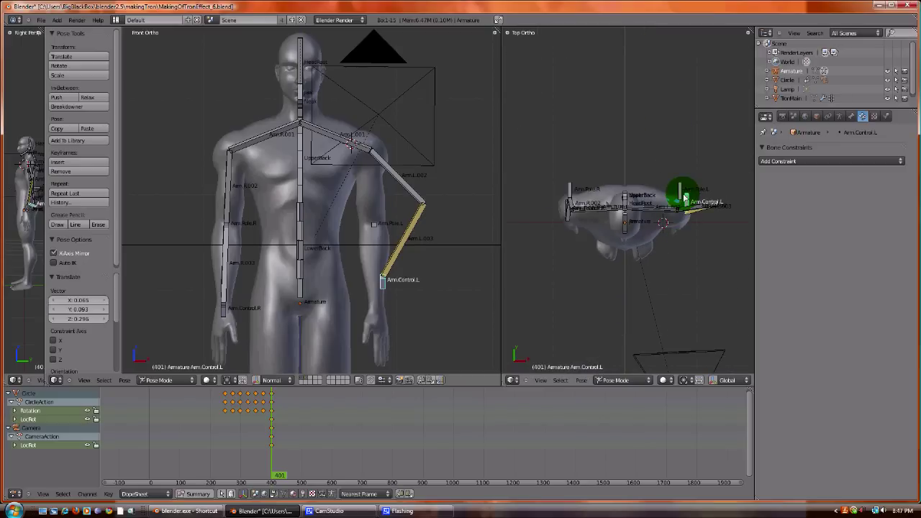
right_drag(685, 198, 680, 143)
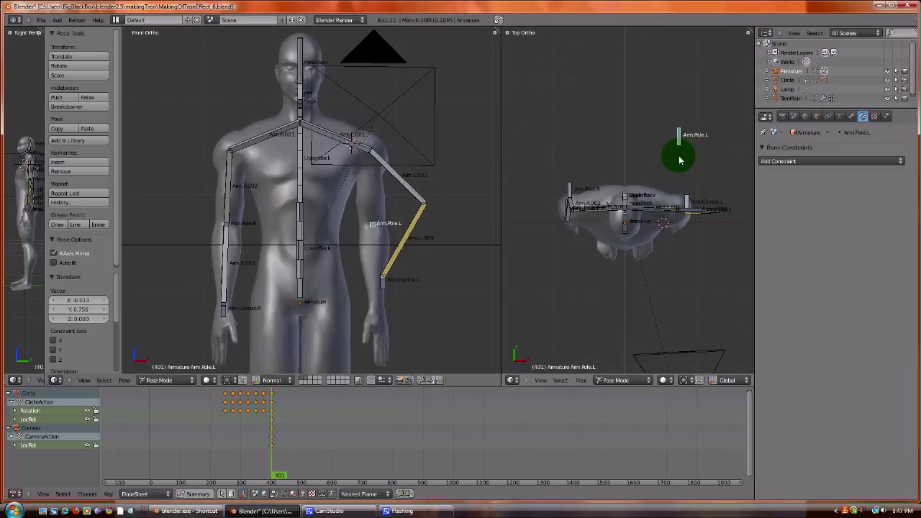
- Adjust the pole angle of Arm.L.003's IK constraint and reposition Arm.Pole.L
right_click(695, 219)
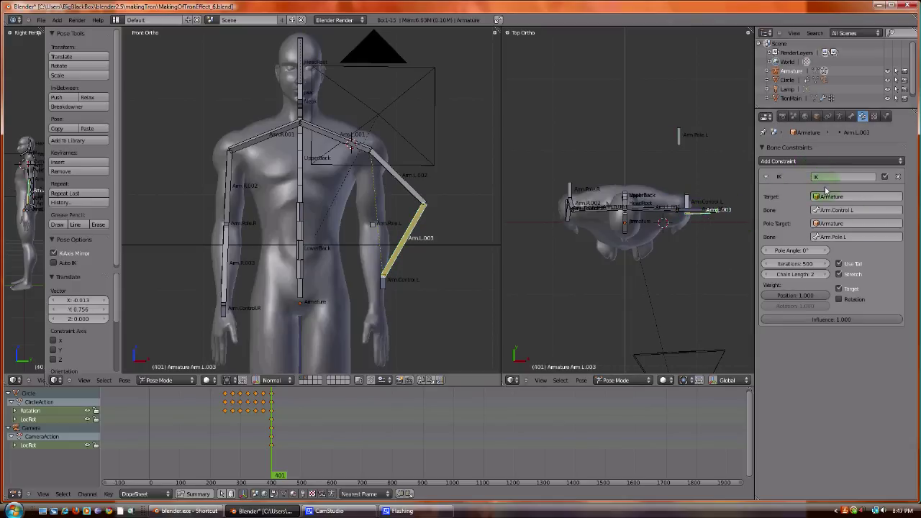
drag(814, 254, 765, 255)
right_click(682, 136)
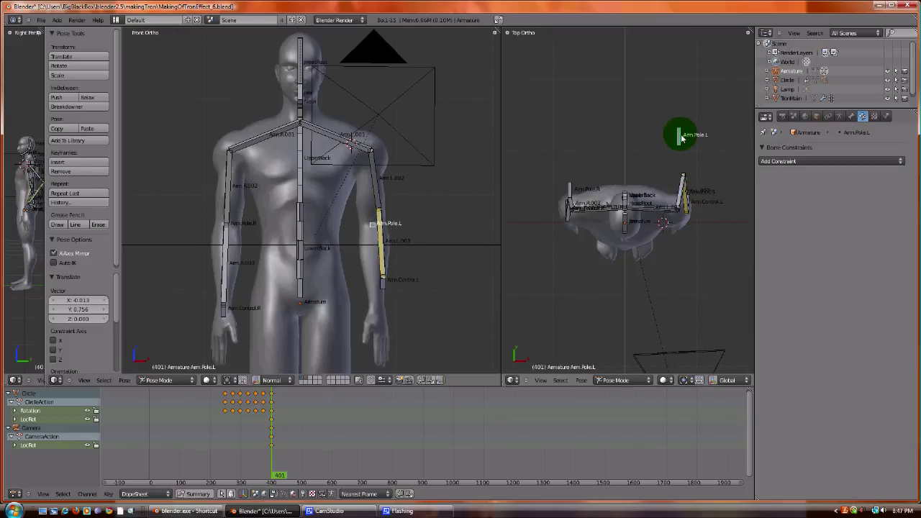
key(g)
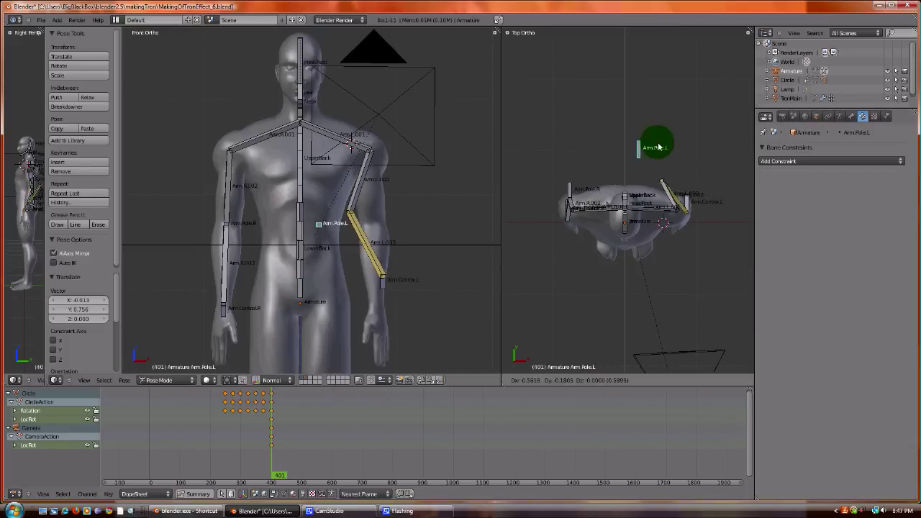
click(699, 151)
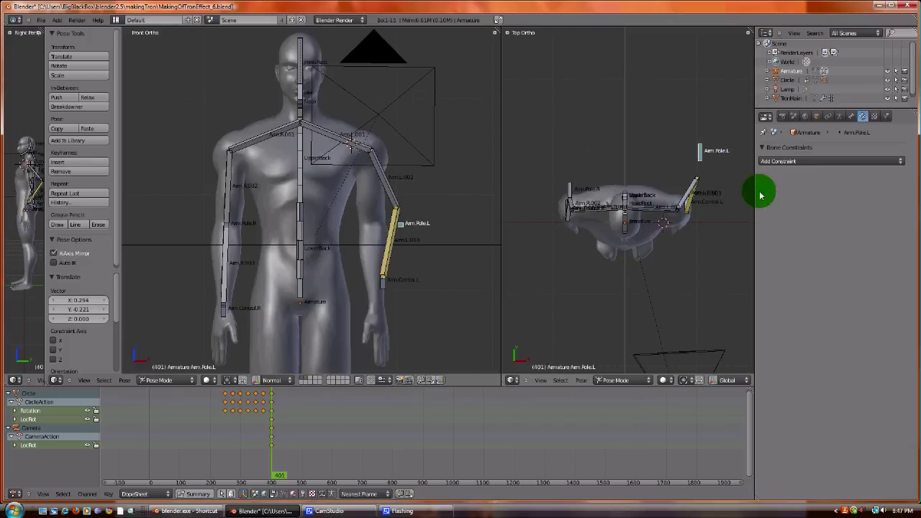
- Select Arm.Control.L and start moving it to test the elbow bend
right_click(693, 189)
middle_drag(658, 251, 601, 185)
right_click(665, 200)
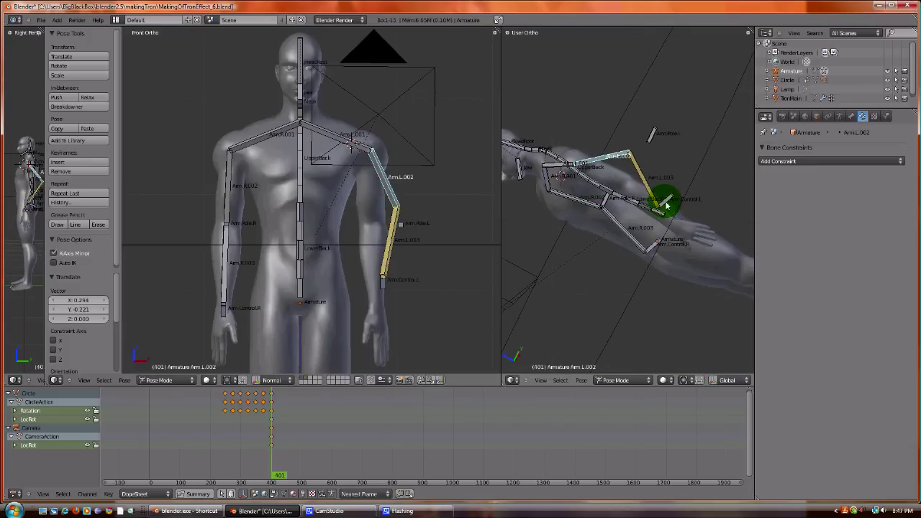
key(g)
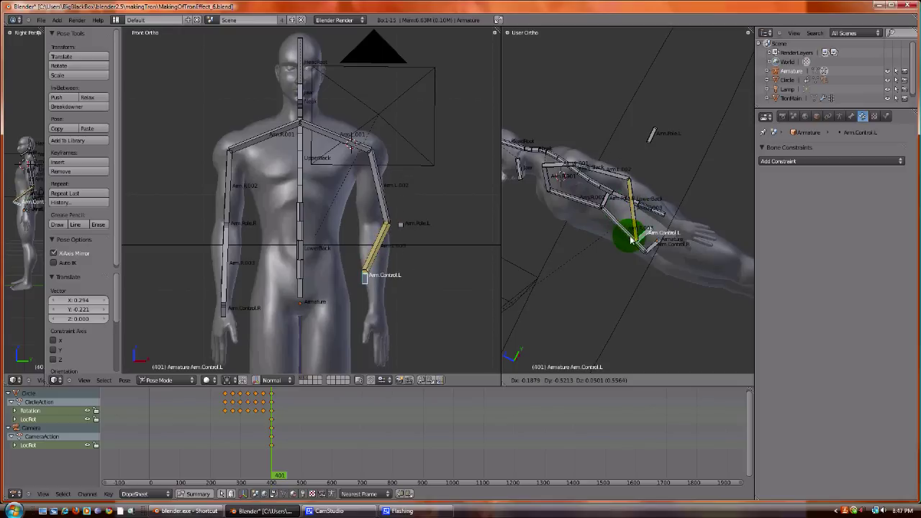
- Add an IK constraint to Arm.R.003 targeting the Armature's Arm.Control.R bone
click(644, 208)
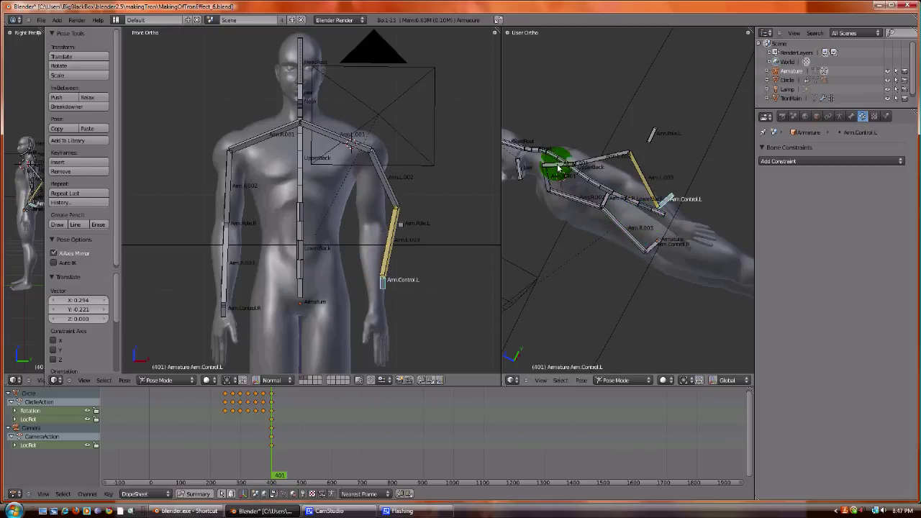
middle_drag(555, 161, 574, 192)
right_click(575, 221)
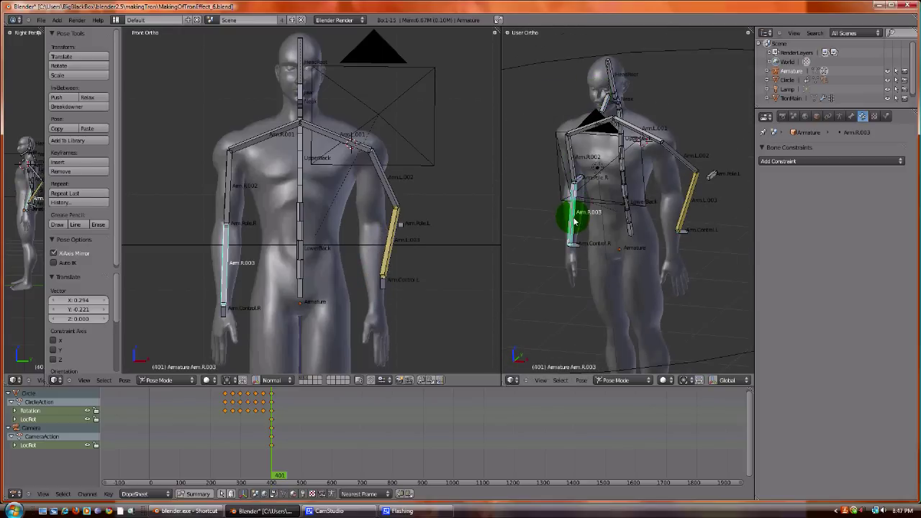
click(797, 165)
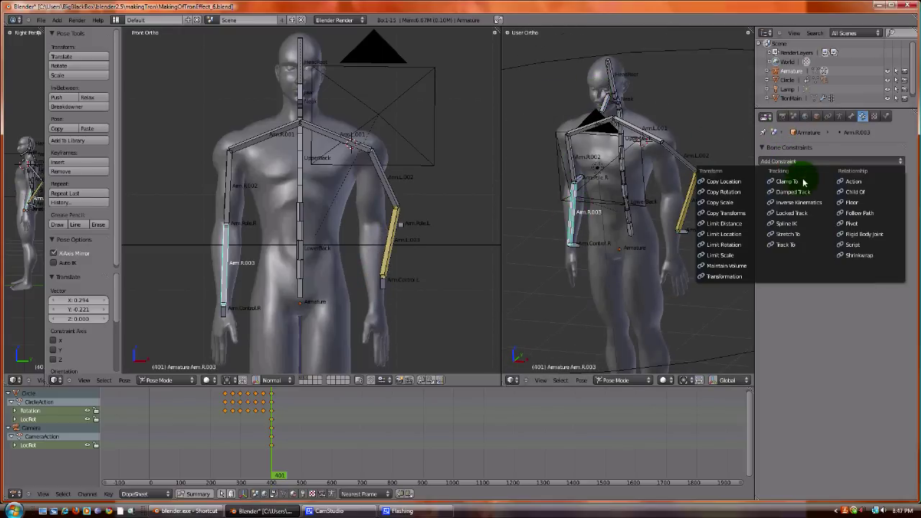
click(811, 200)
click(837, 198)
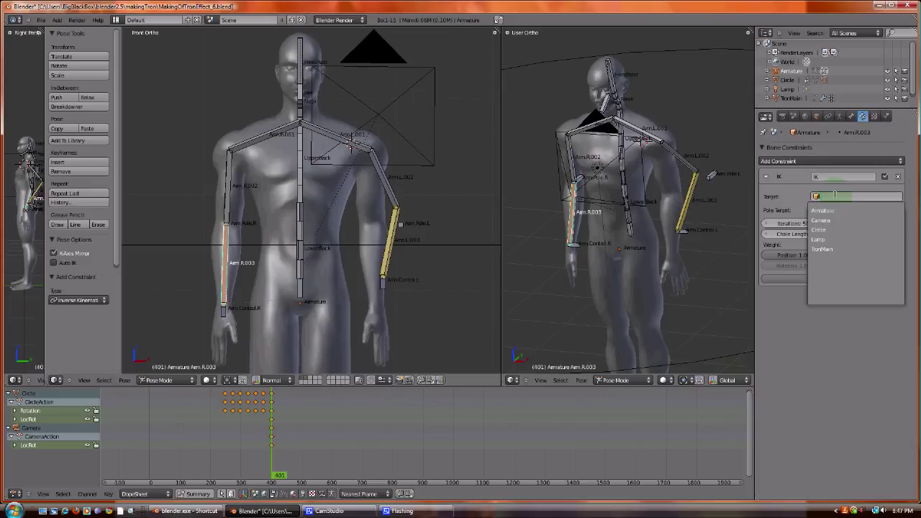
click(830, 208)
click(831, 209)
click(833, 232)
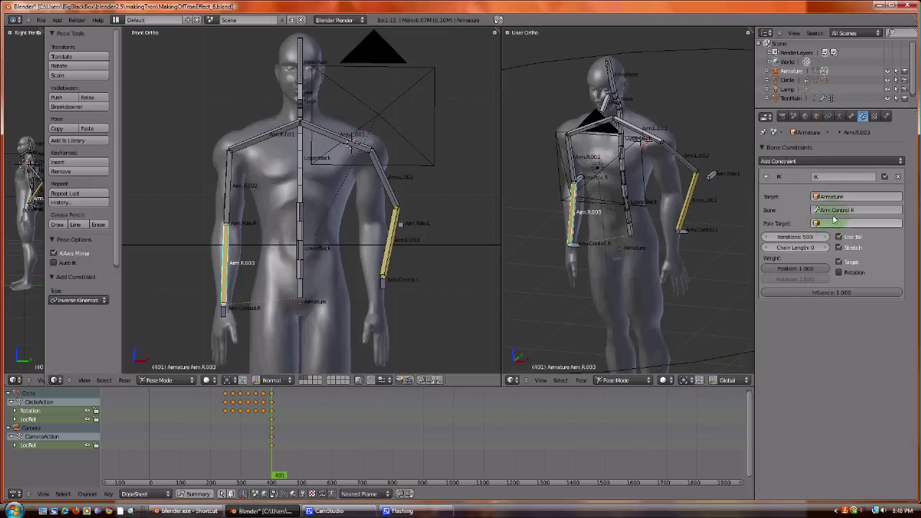
- Set the pole target to Arm.Pole.R, chain length 2, pole angle 87°, and test Arm.Control.R
click(835, 224)
click(838, 240)
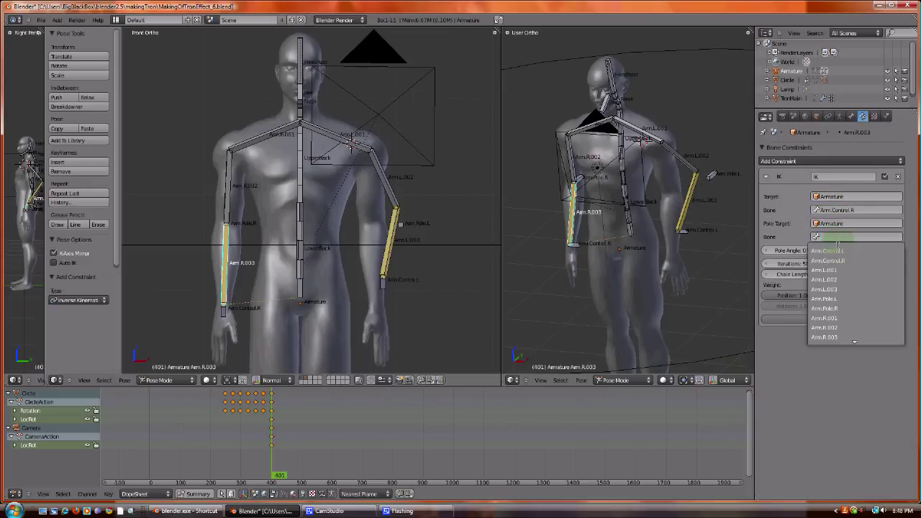
click(839, 301)
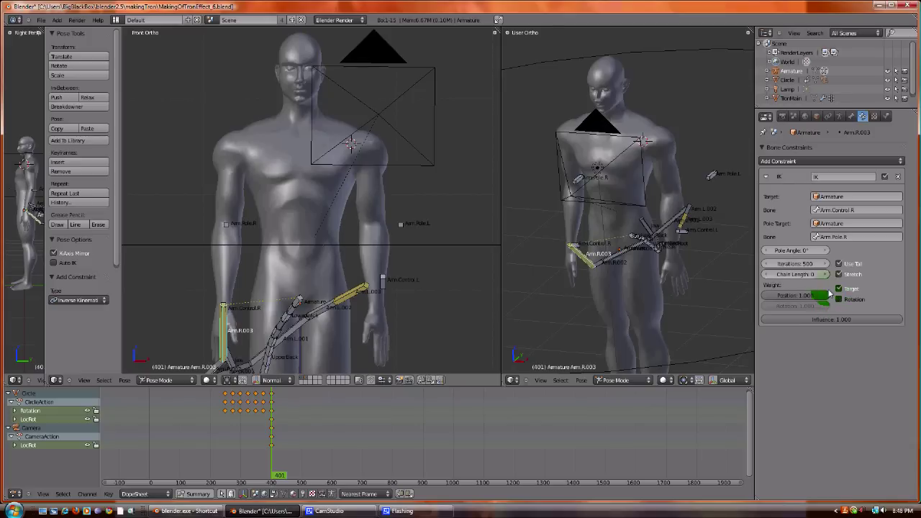
click(825, 275)
click(825, 274)
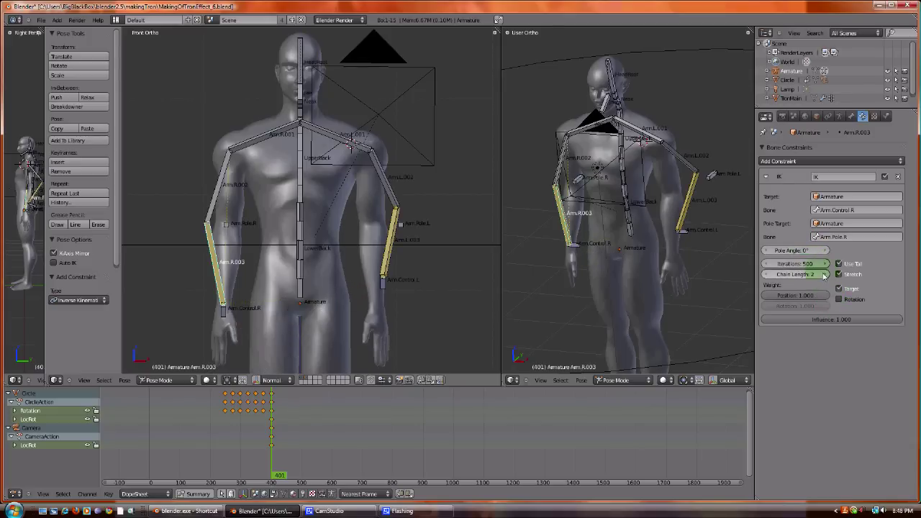
key(KP_7)
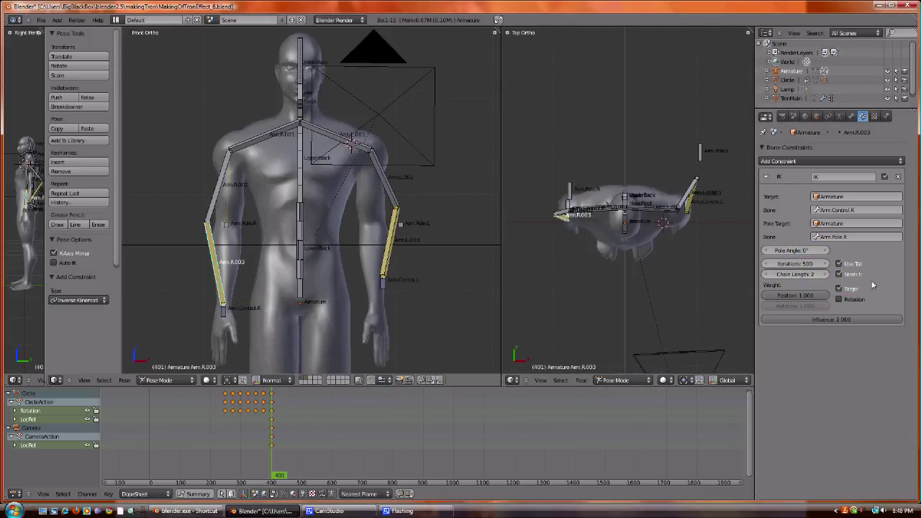
drag(799, 250, 851, 249)
mouse_move(572, 220)
middle_down()
mouse_move(613, 185)
mouse_move(585, 107)
mouse_move(621, 222)
mouse_move(627, 213)
mouse_move(599, 269)
middle_up()
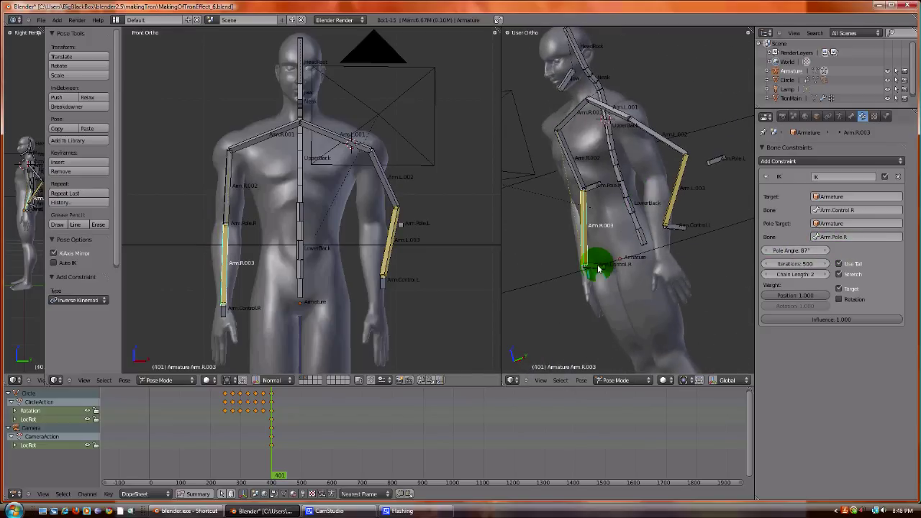
mouse_move(598, 270)
right_down()
mouse_move(552, 247)
mouse_move(602, 230)
mouse_move(579, 262)
mouse_move(597, 232)
mouse_move(609, 257)
right_up()
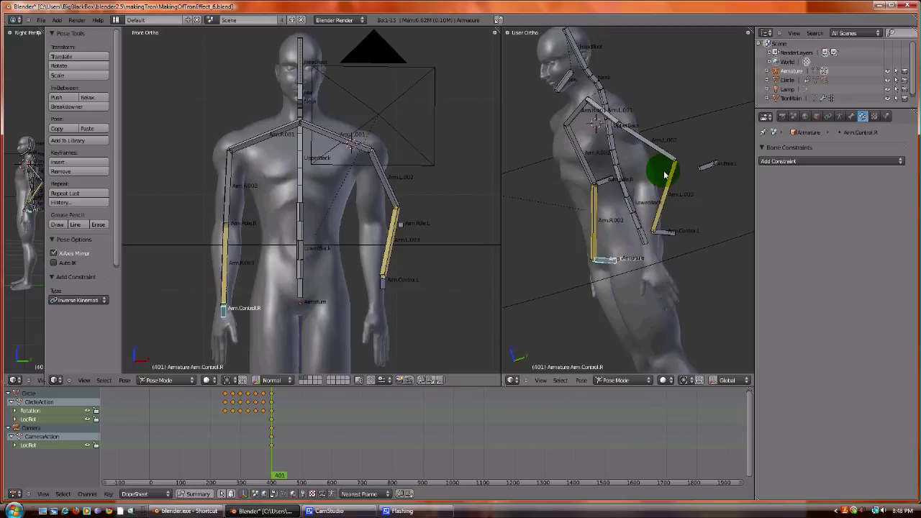
shift+right_click(665, 242)
- Clear the location of the arm control bones via Pose > Clear Transform
right_drag(665, 236, 650, 263)
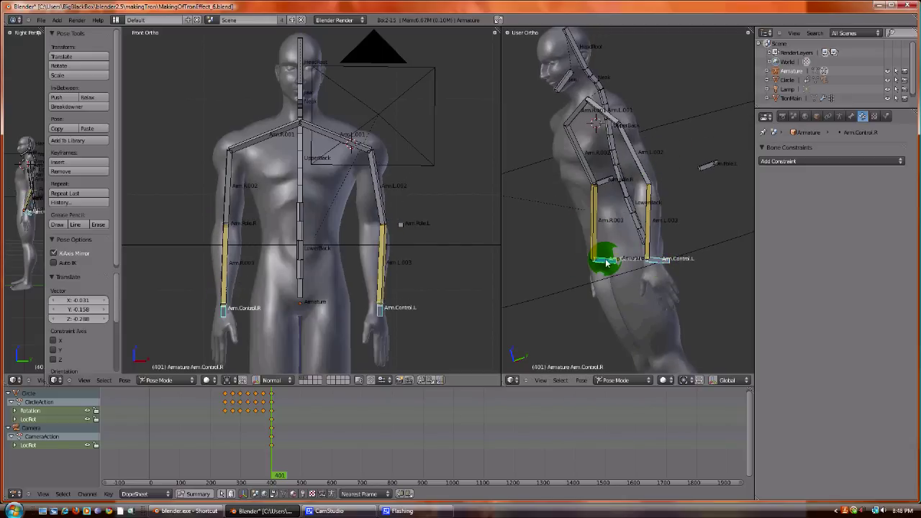
click(581, 380)
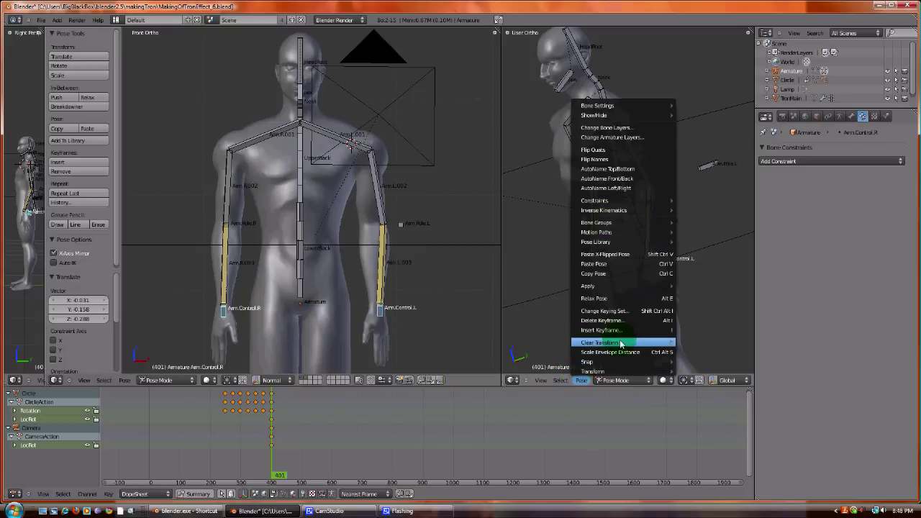
mouse_move(623, 344)
click(707, 354)
- Clear Arm.Pole.L's location so the left arm hangs straight again
mouse_move(679, 199)
middle_down()
mouse_move(669, 173)
mouse_move(672, 199)
middle_up()
right_click(673, 198)
click(581, 380)
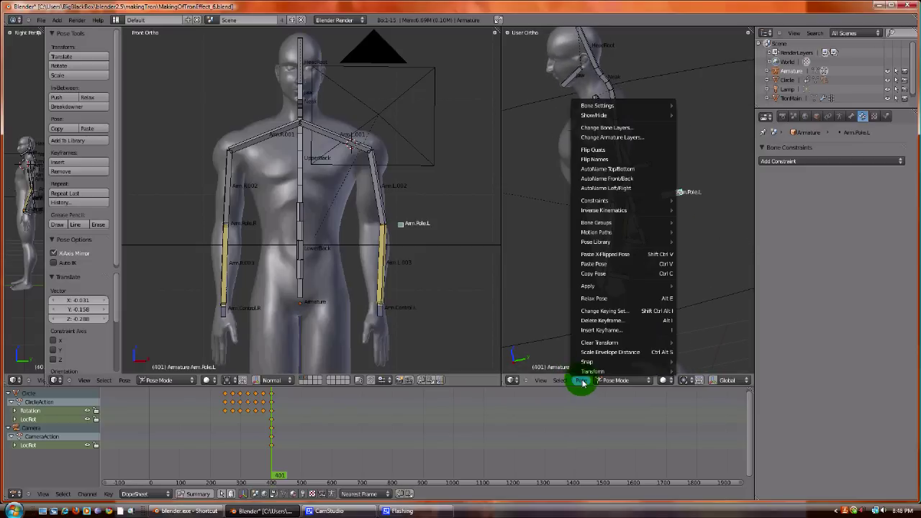
mouse_move(634, 343)
click(709, 352)
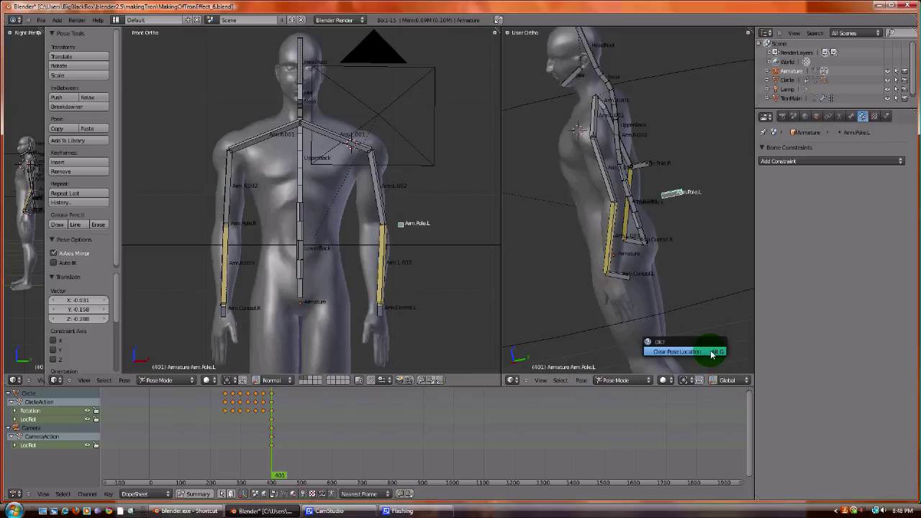
click(710, 352)
middle_drag(555, 173, 573, 178)
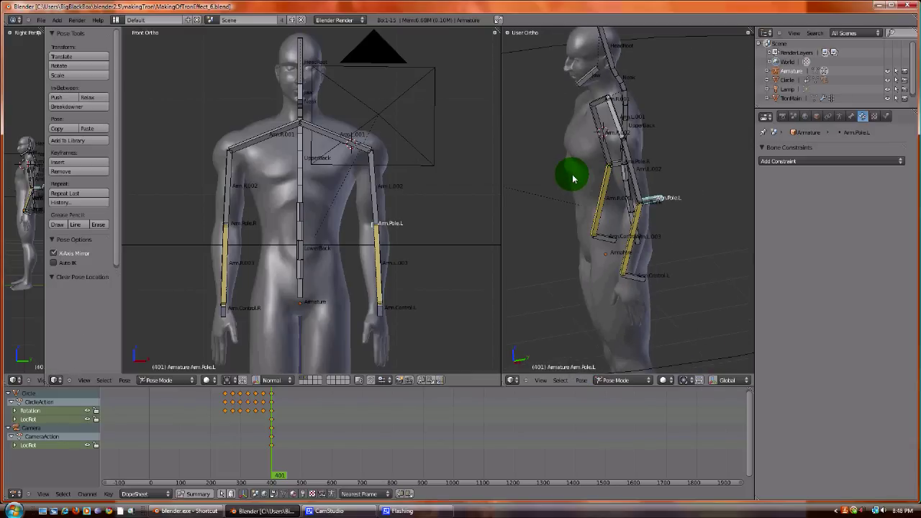
middle_drag(574, 178, 690, 234)
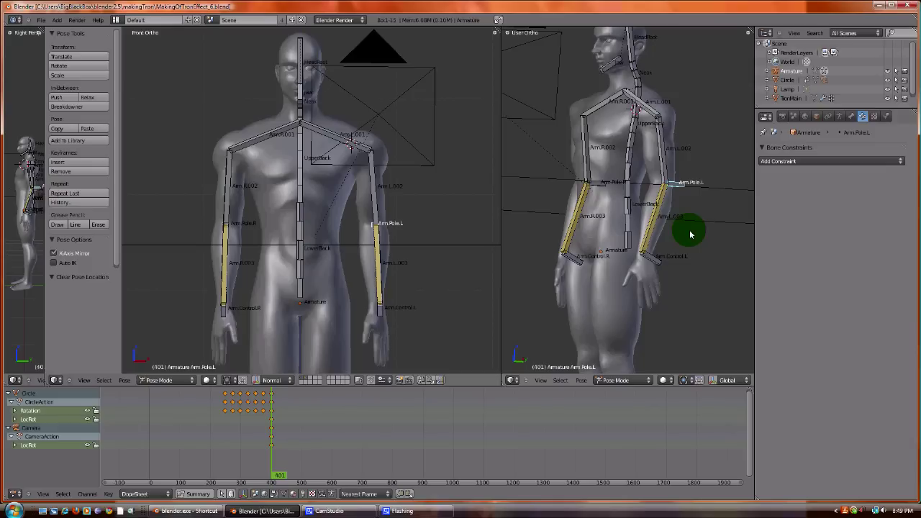
- Select Arm.Control.R and show the armature data settings with bone groups
right_click(656, 257)
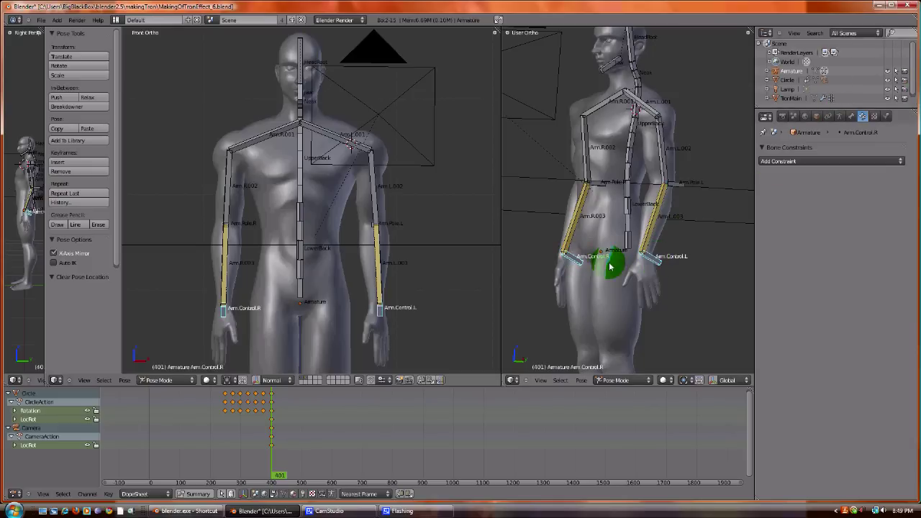
click(849, 118)
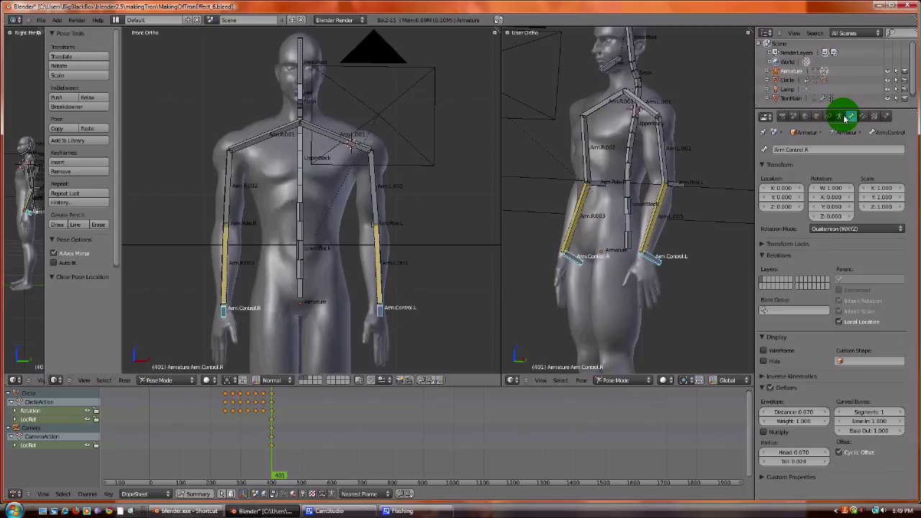
click(841, 117)
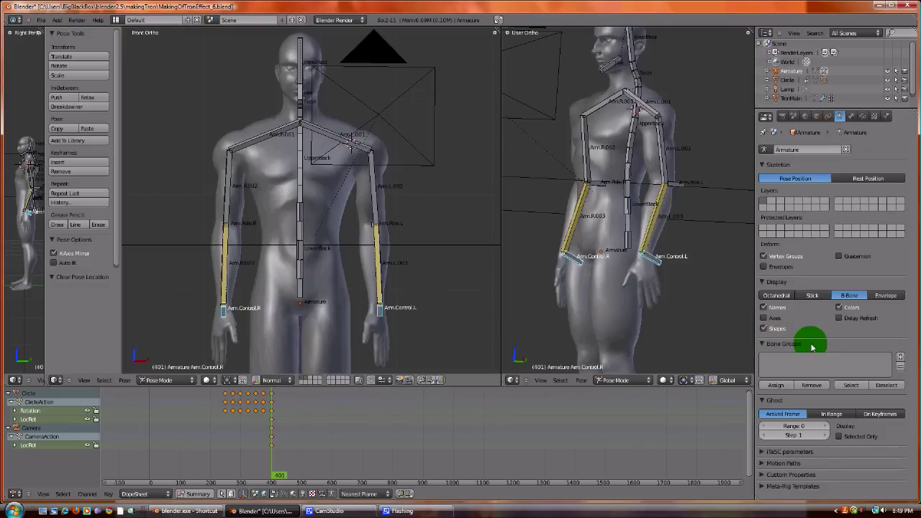
- Switch the armature to Edit Mode and back to Pose Mode
click(631, 382)
click(638, 363)
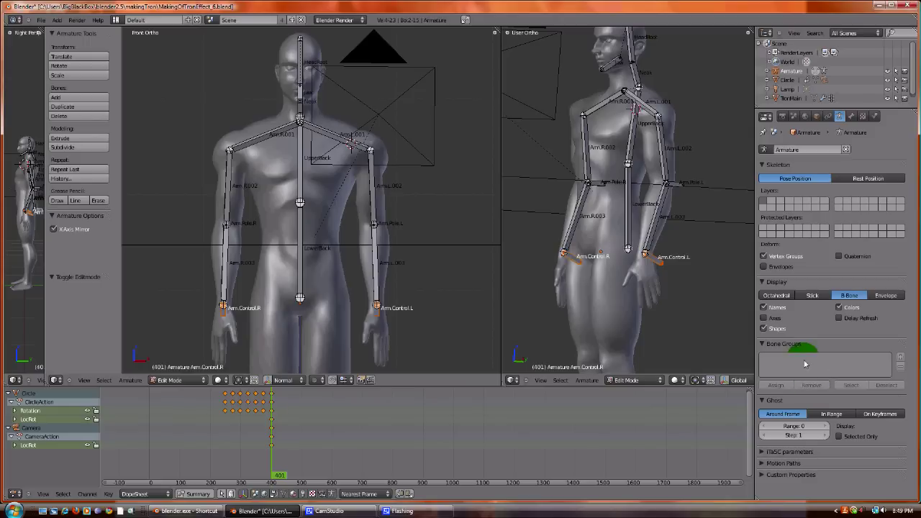
click(643, 379)
click(648, 351)
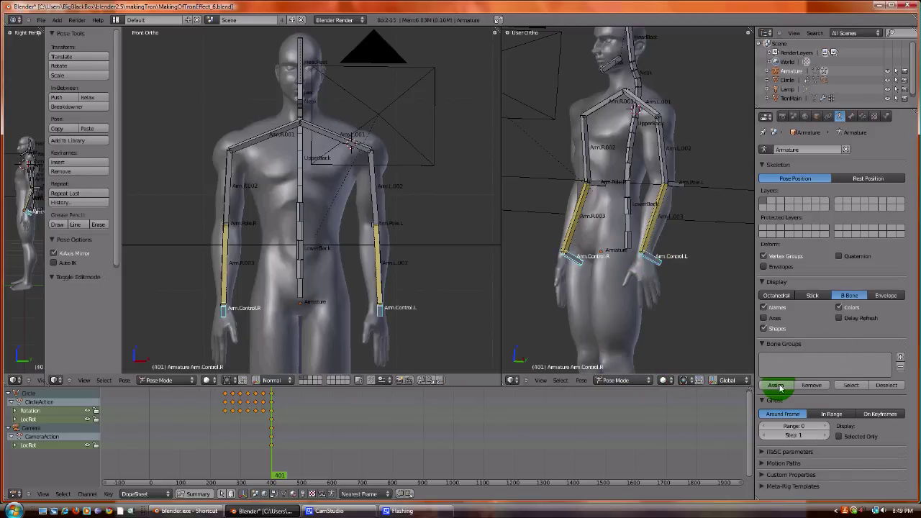
- Create bone group ArmControls, assign the arm controls, and set Color Set 01 (red)
click(901, 357)
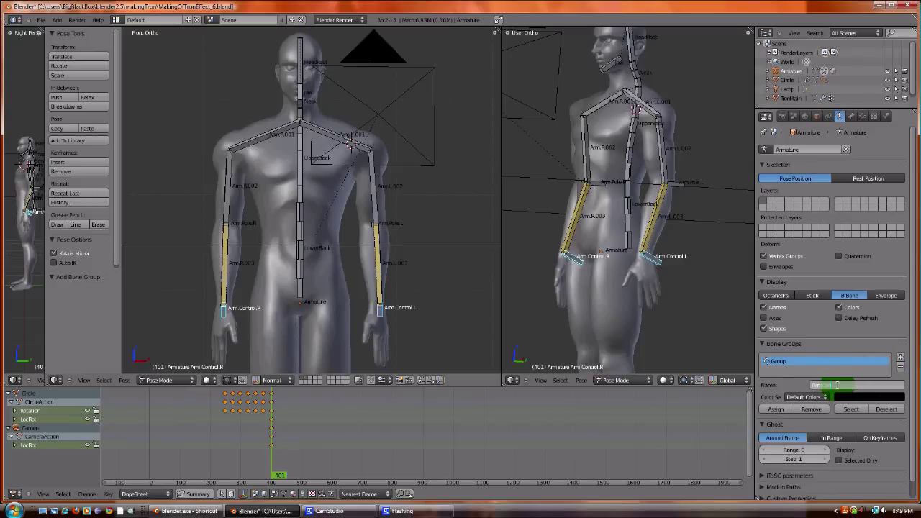
key(Return)
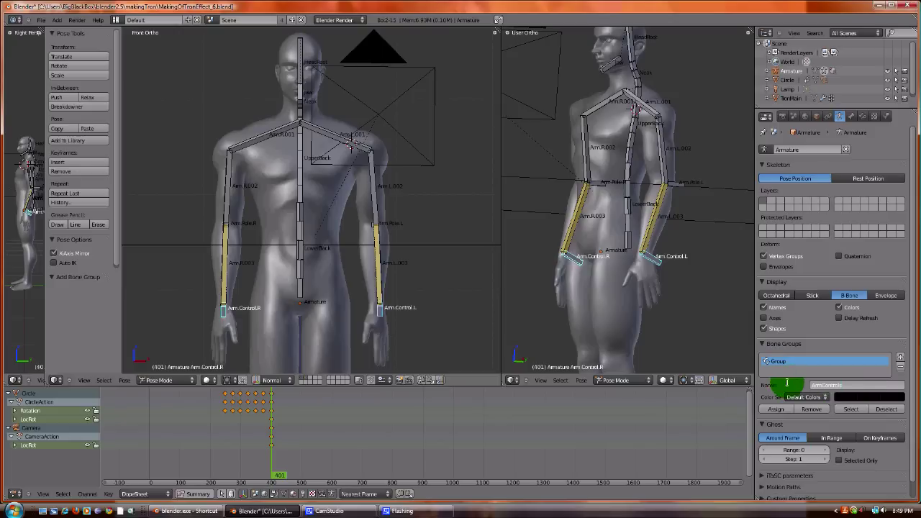
click(777, 410)
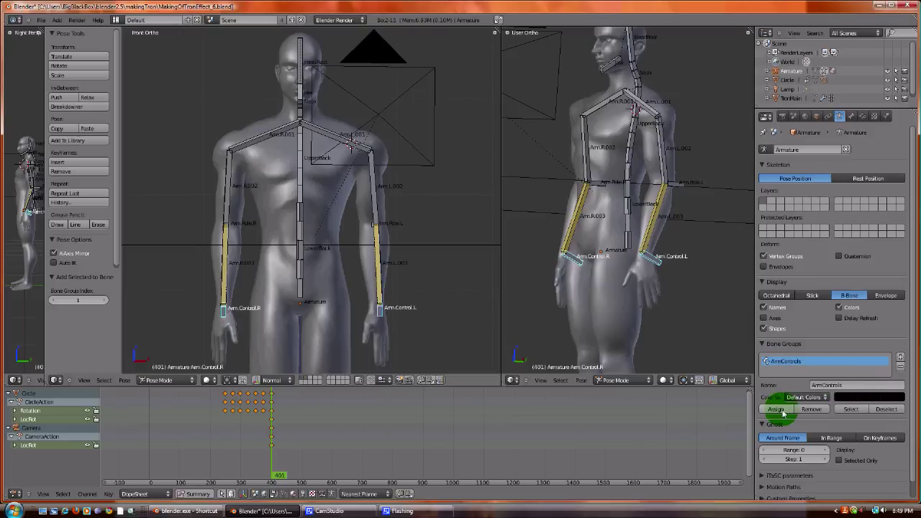
click(799, 397)
click(792, 384)
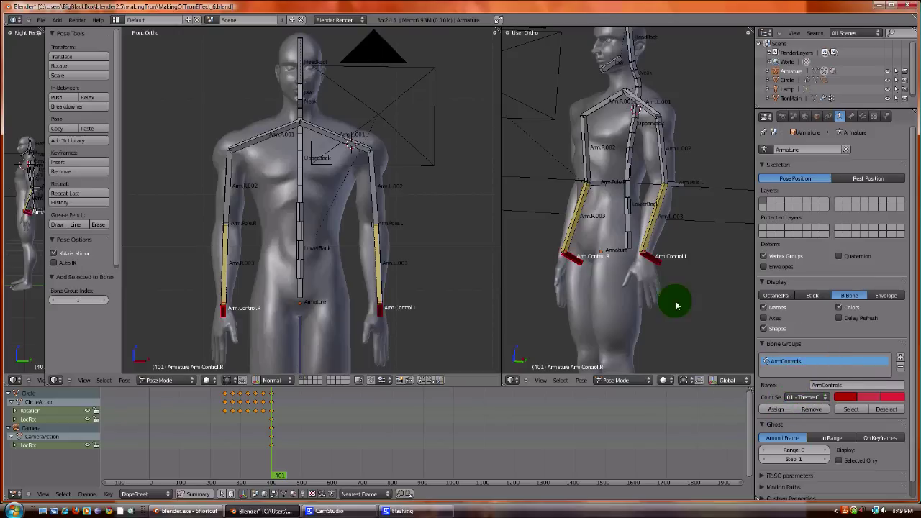
- Create bone group ArmPoles with orange Color Set 02 and assign both pole bones
right_click(679, 188)
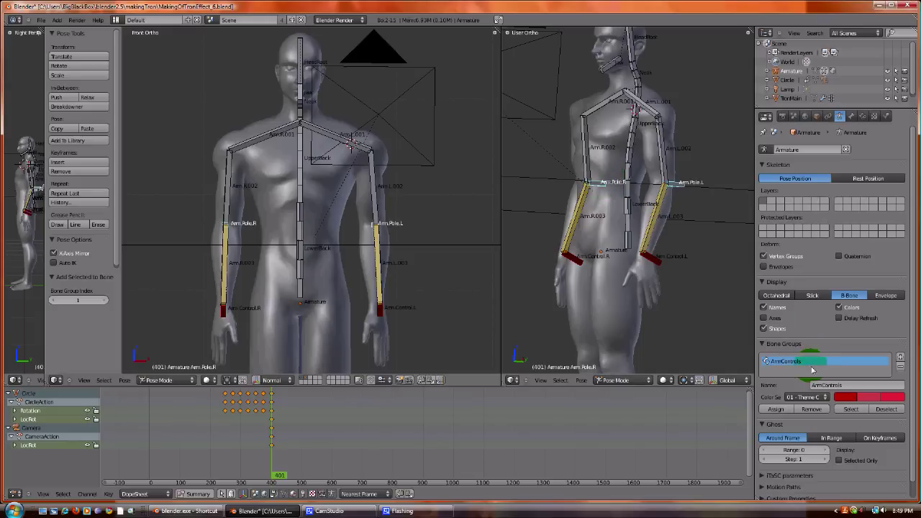
click(900, 358)
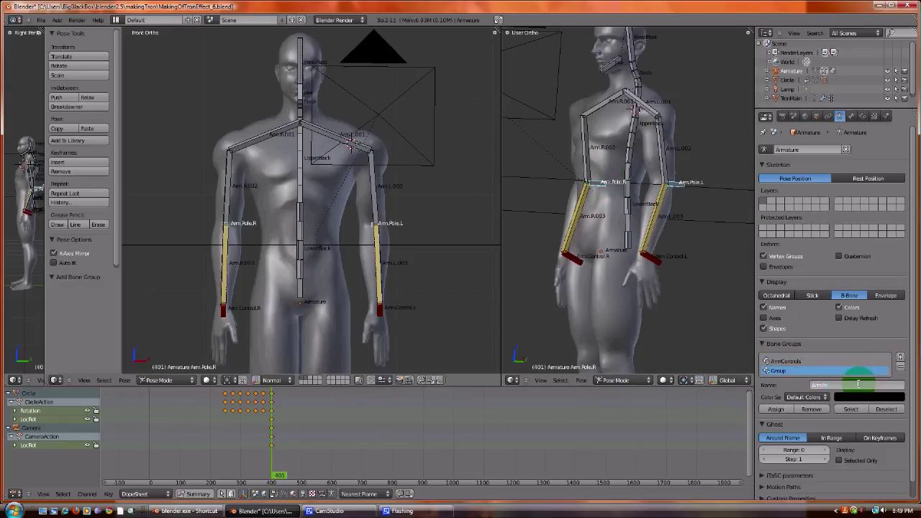
click(806, 397)
click(813, 370)
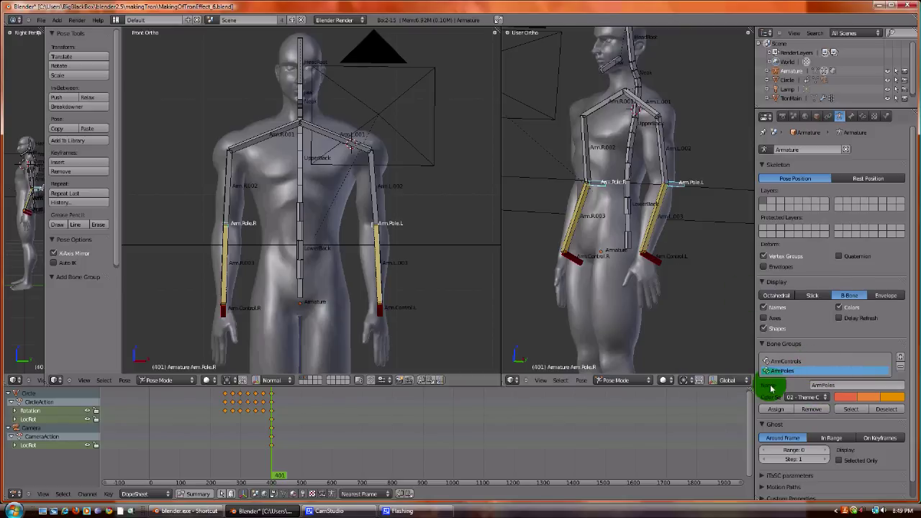
click(777, 408)
- Save the blend file, overwriting it, and select the LowerBack spine bone
mouse_move(690, 237)
middle_down()
mouse_move(627, 206)
mouse_move(613, 226)
mouse_move(658, 240)
mouse_move(681, 231)
middle_up()
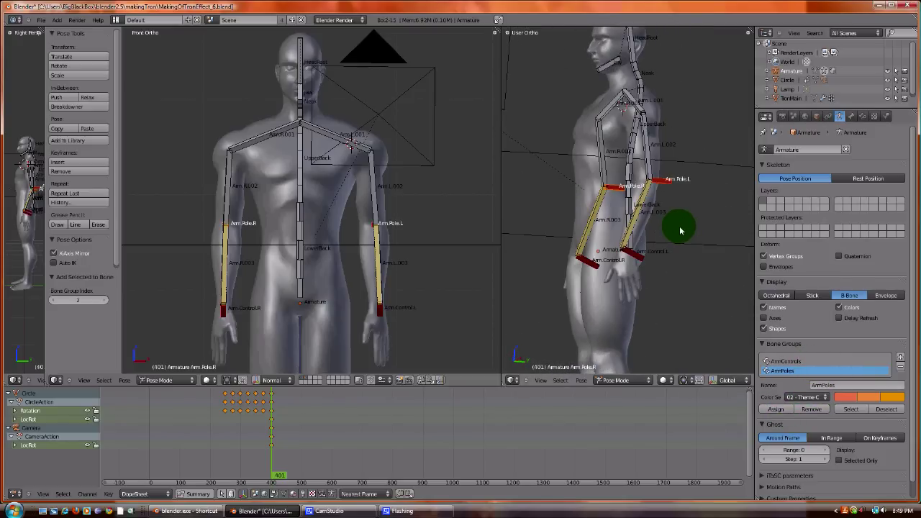
key(ctrl+s)
click(680, 226)
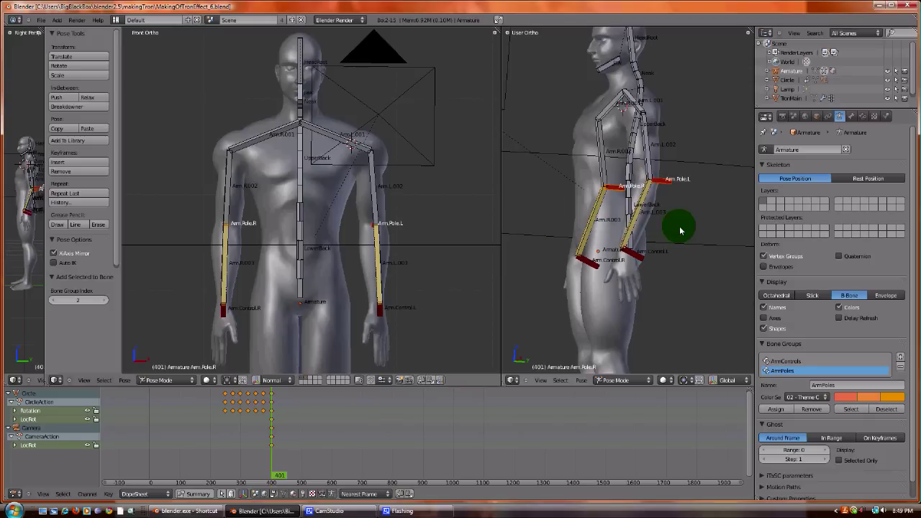
right_click(625, 196)
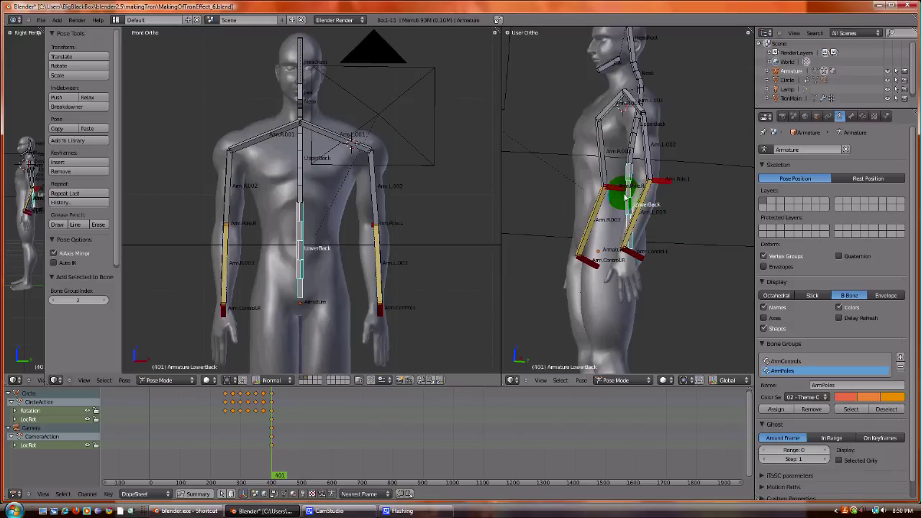
mouse_move(625, 197)
middle_down()
mouse_move(638, 195)
mouse_move(613, 190)
mouse_move(621, 181)
mouse_move(643, 186)
mouse_move(629, 186)
middle_up()
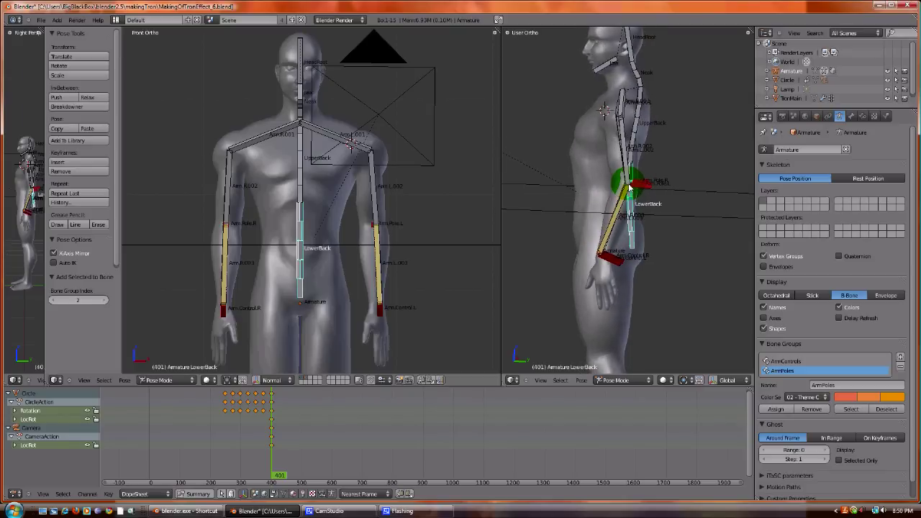
key(g)
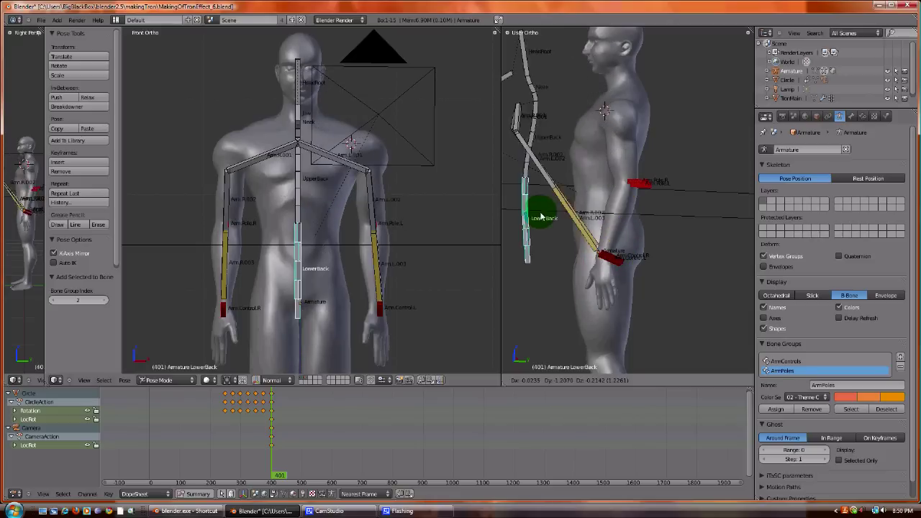
click(641, 223)
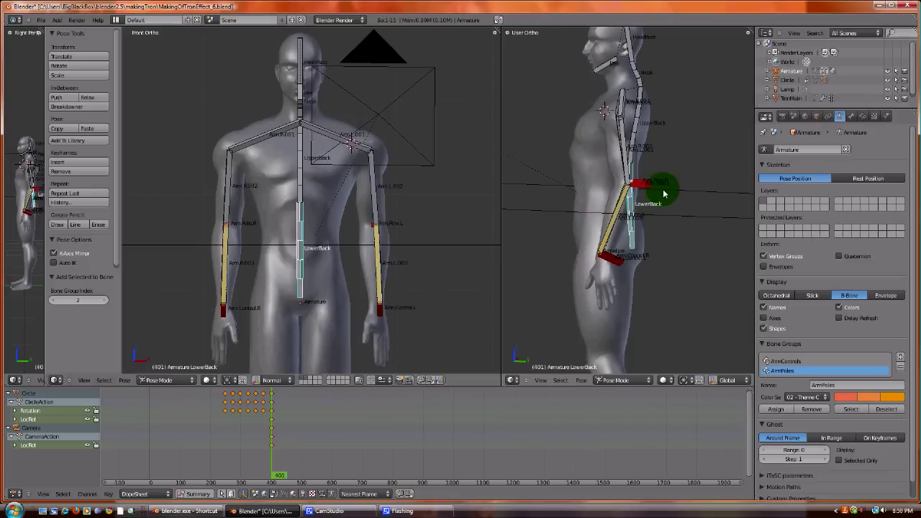
key(ctrl+z)
click(618, 380)
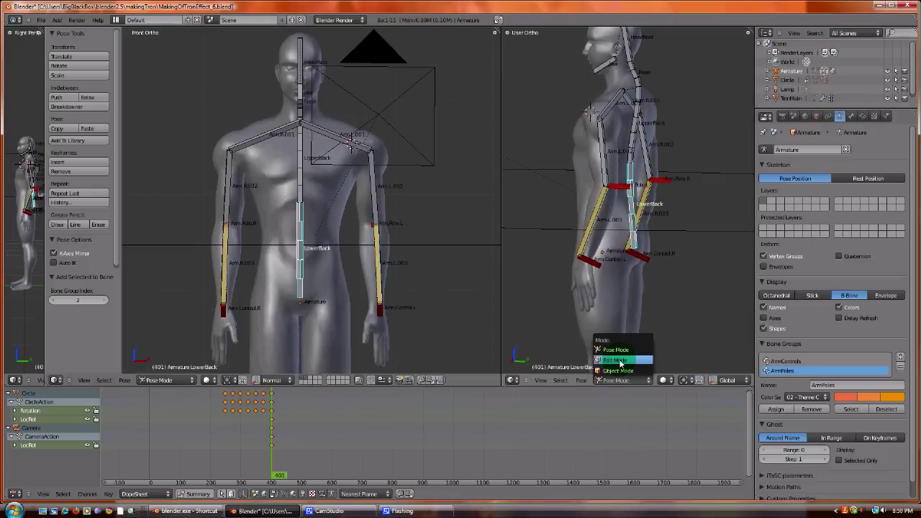
- In Edit Mode right view, extrude a new bone from the spine base joint
click(615, 360)
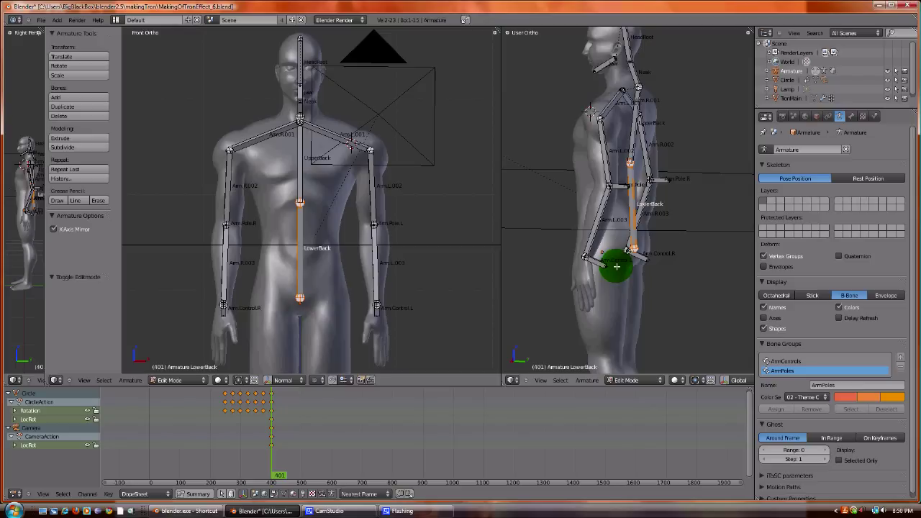
key(KP_3)
right_click(633, 250)
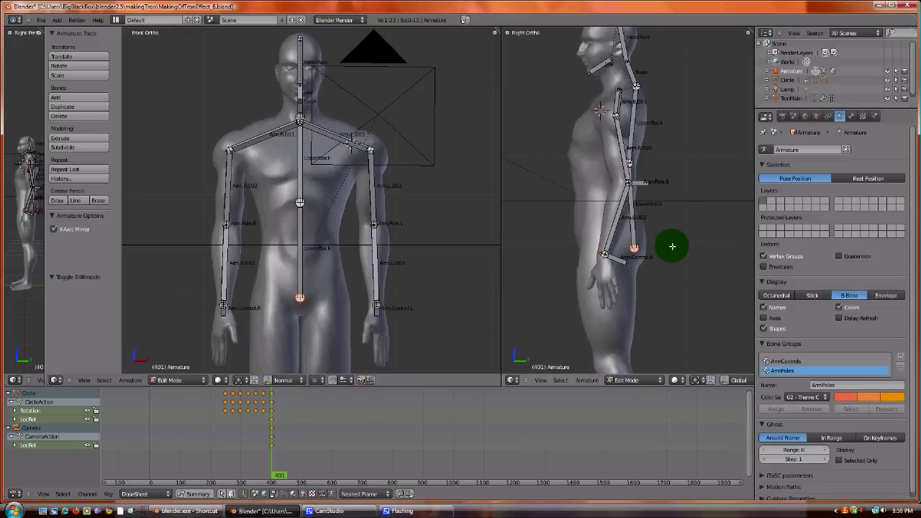
key(e)
click(699, 243)
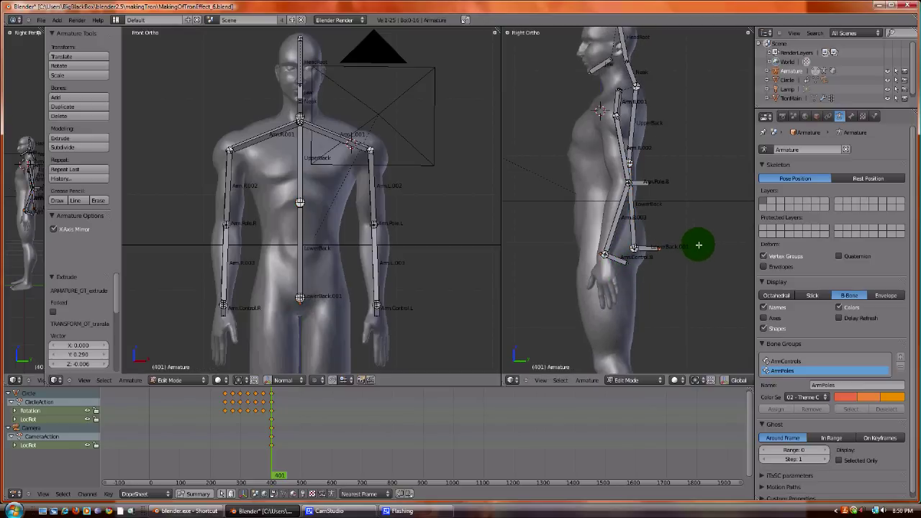
- Rename the new bone to Master in the Bone settings
click(829, 117)
click(852, 118)
click(812, 149)
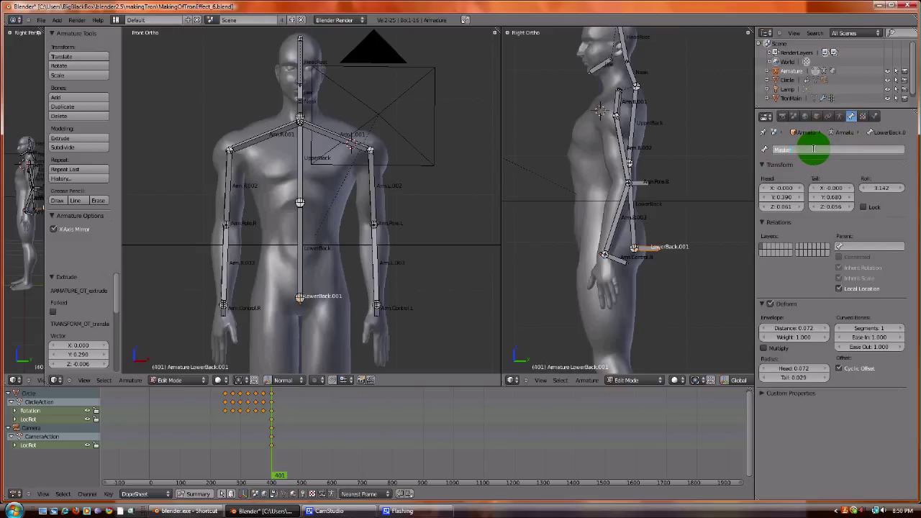
key(Return)
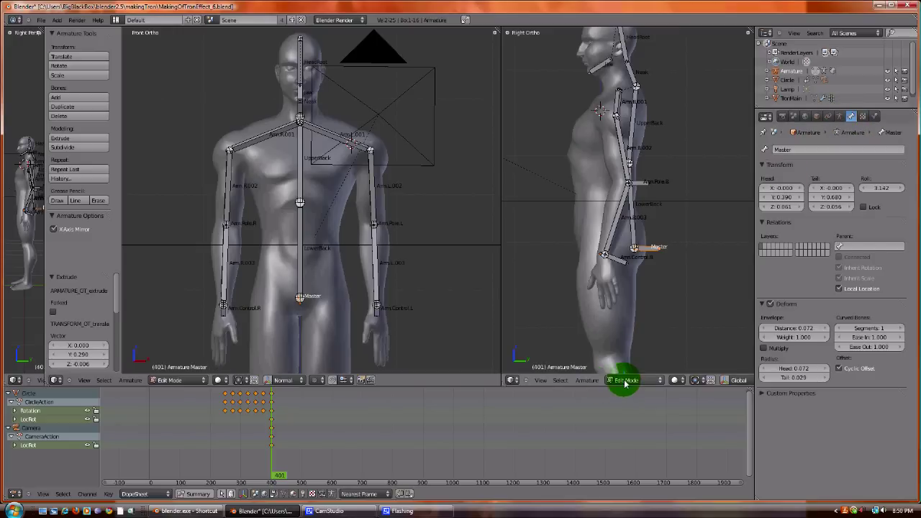
- Clear Master's parent and move it behind the hips, starting a rotation
click(589, 380)
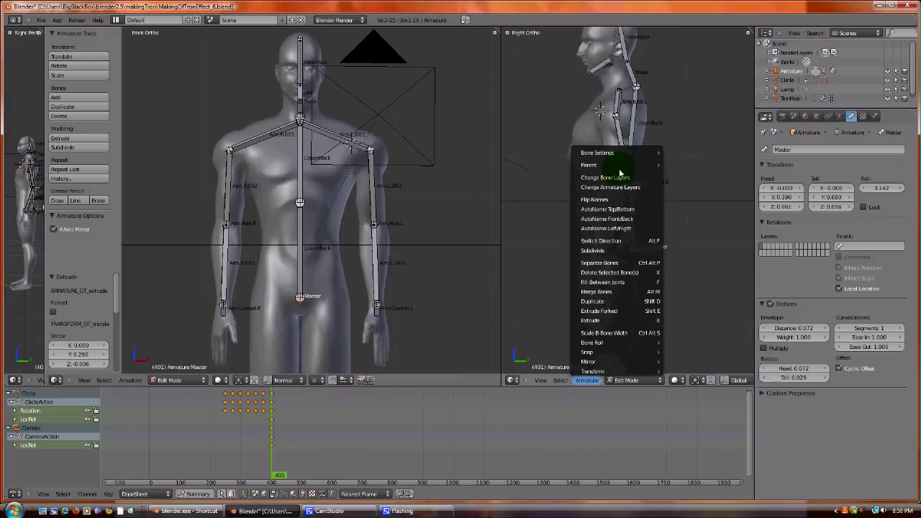
mouse_move(619, 167)
click(673, 175)
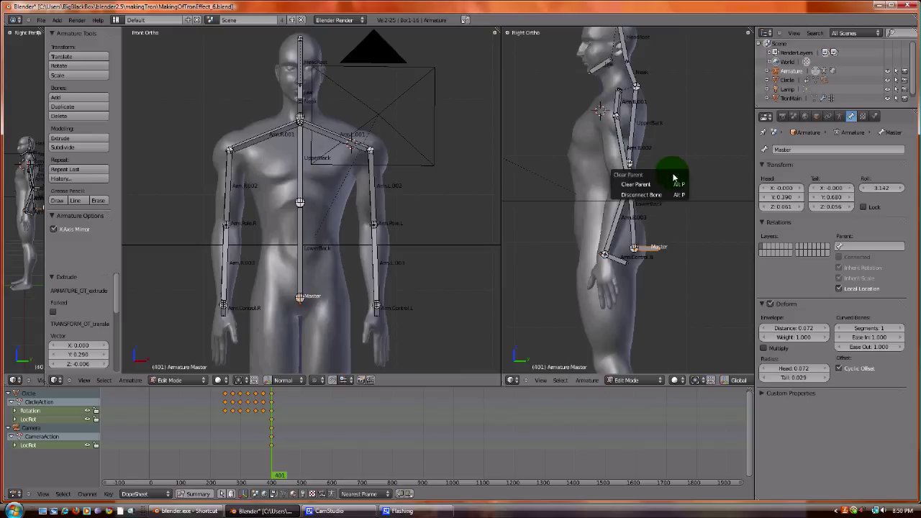
click(669, 186)
key(g)
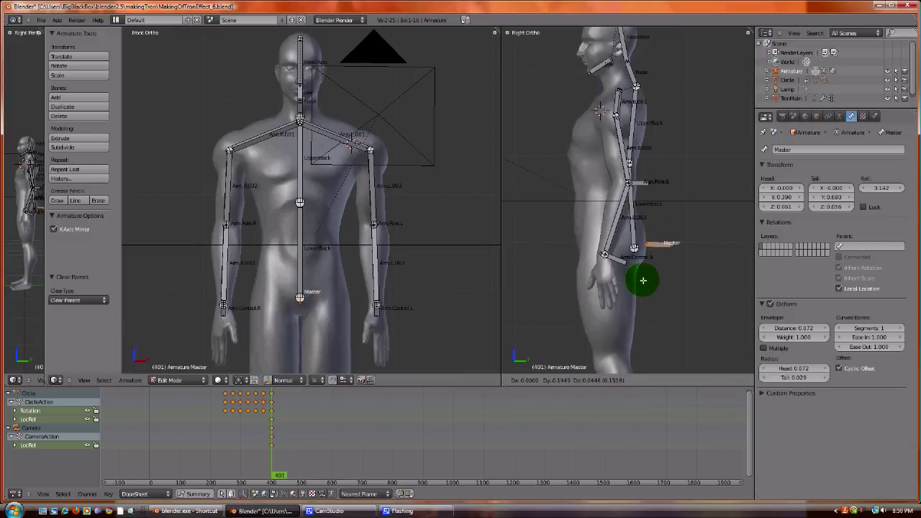
click(648, 278)
key(r)
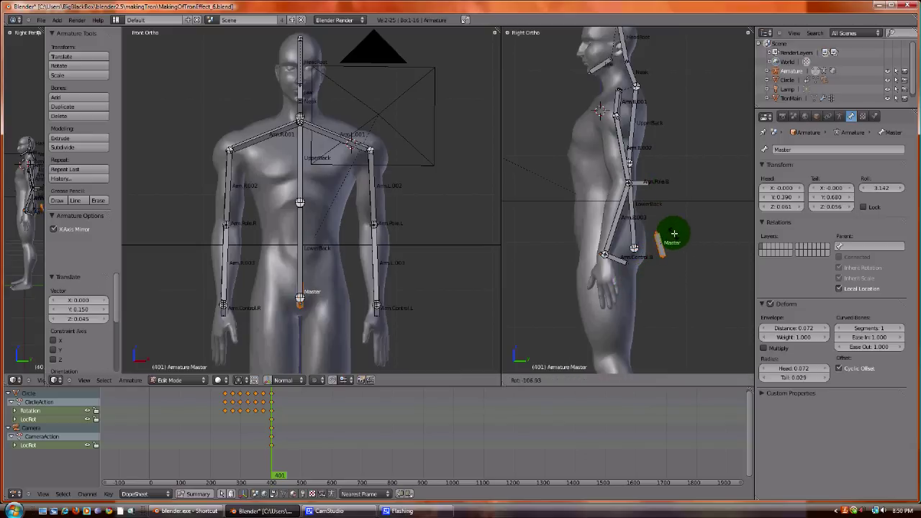
- Stand Master upright at about -91° and parent Arm.Control.L to it with Keep Offset
click(675, 239)
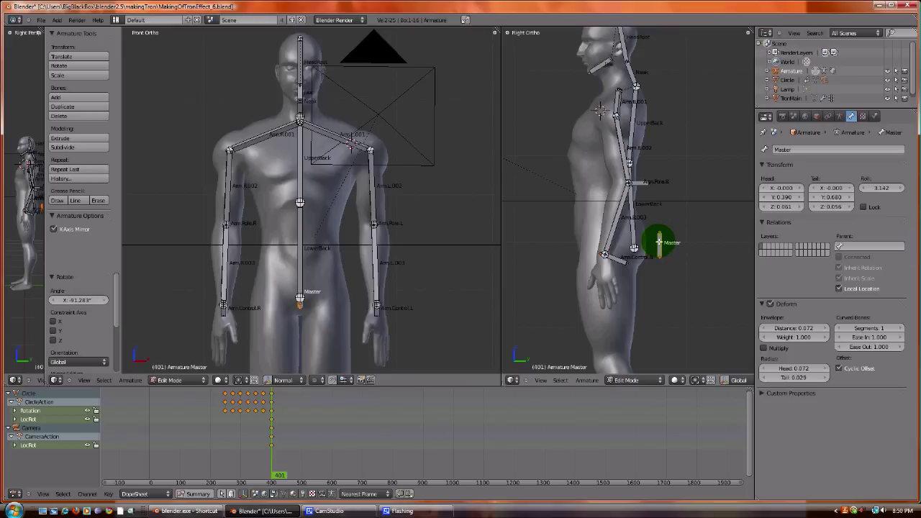
right_click(618, 260)
middle_drag(624, 210, 597, 269)
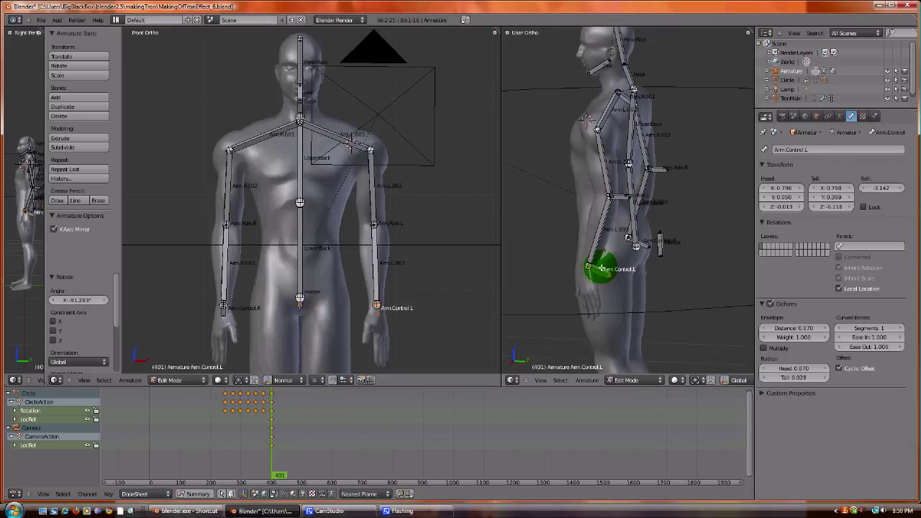
middle_drag(612, 261, 638, 251)
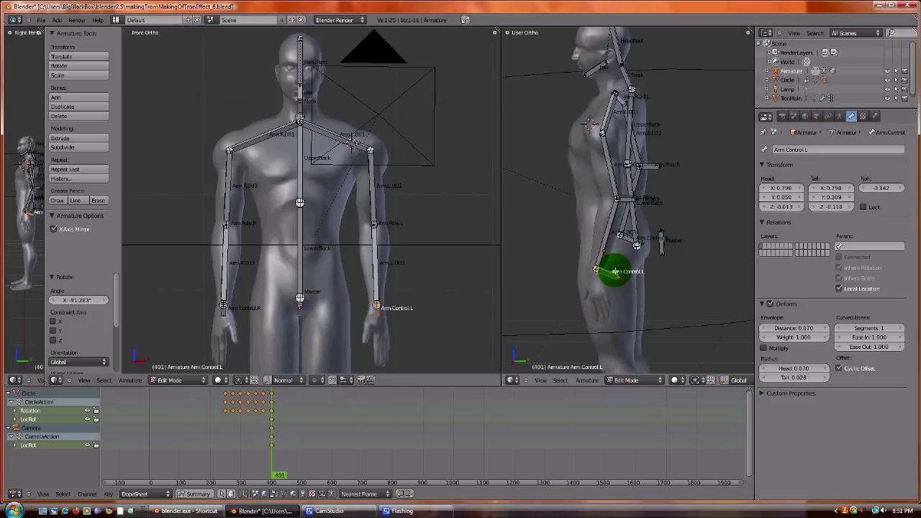
shift+right_click(662, 240)
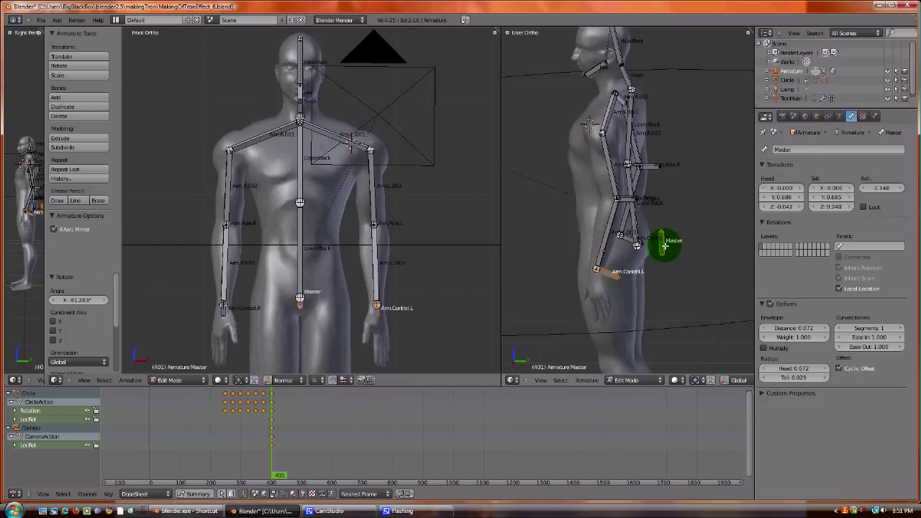
click(587, 382)
mouse_move(645, 165)
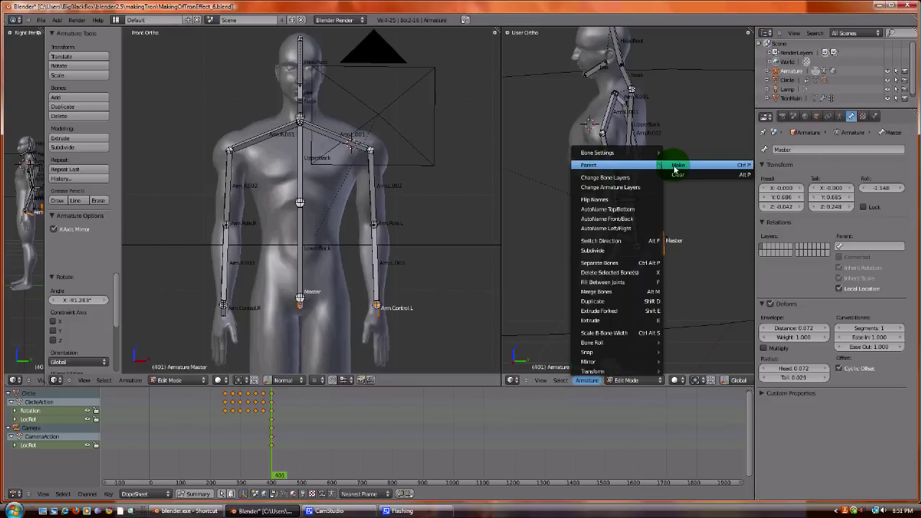
click(675, 167)
click(669, 175)
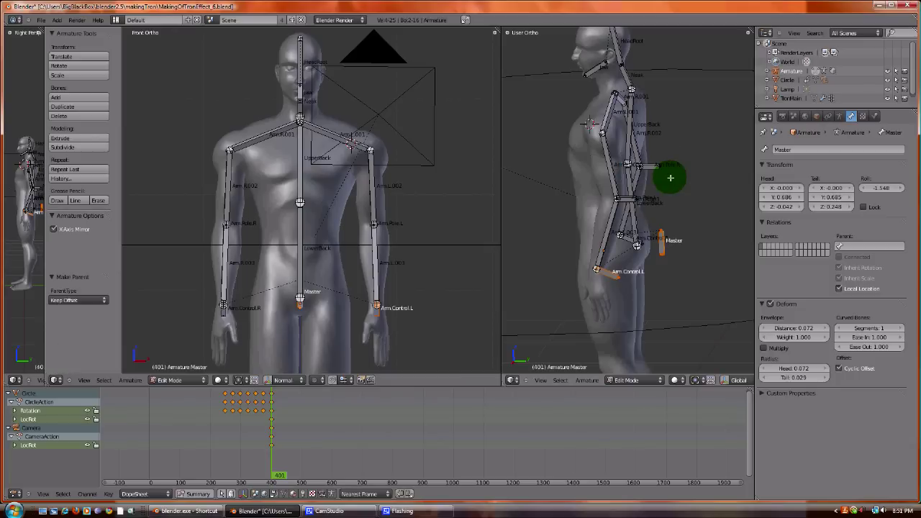
- Parent Arm.Pole.L to Master with Keep Offset
right_click(624, 199)
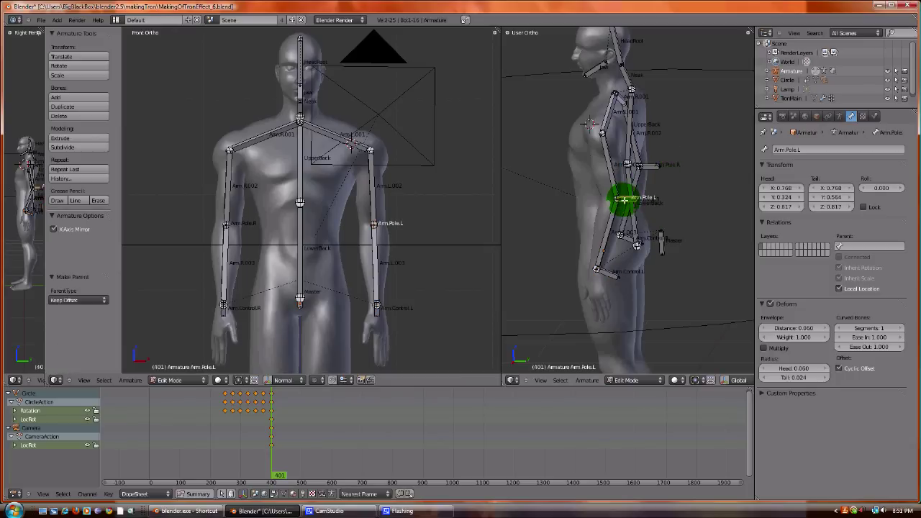
right_click(663, 243)
click(587, 380)
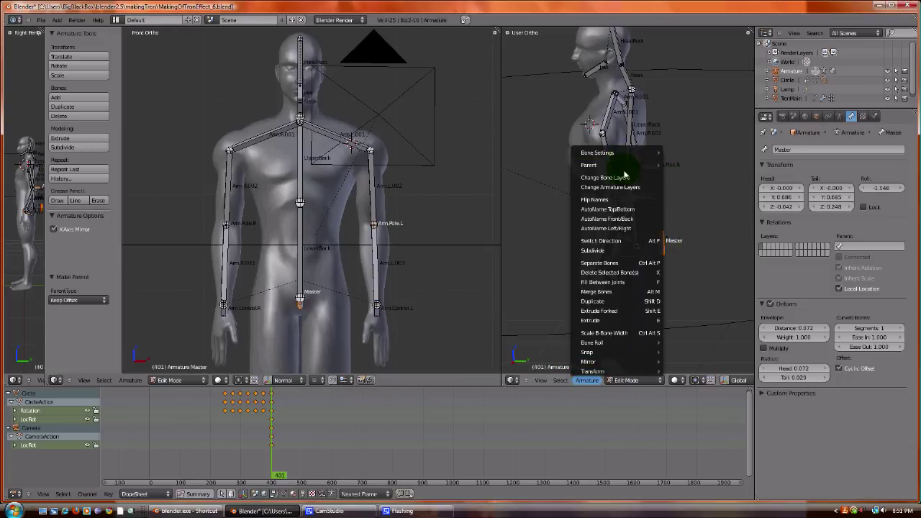
click(670, 164)
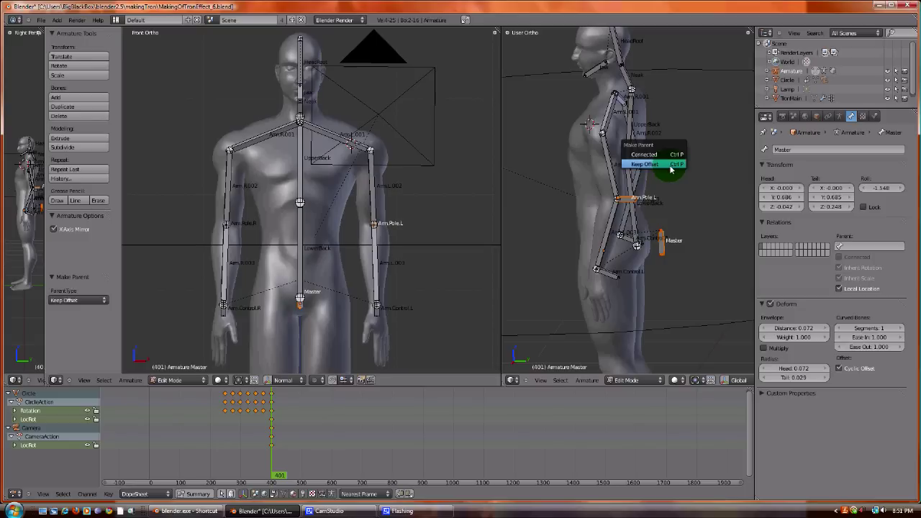
click(670, 165)
- Parent LowerBack and Master as connected bones
middle_drag(667, 208, 657, 225)
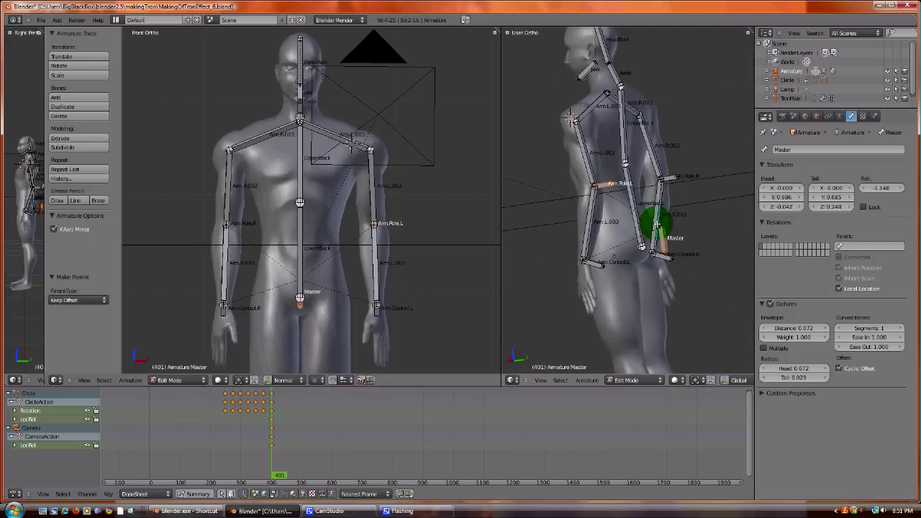
right_click(637, 199)
click(587, 380)
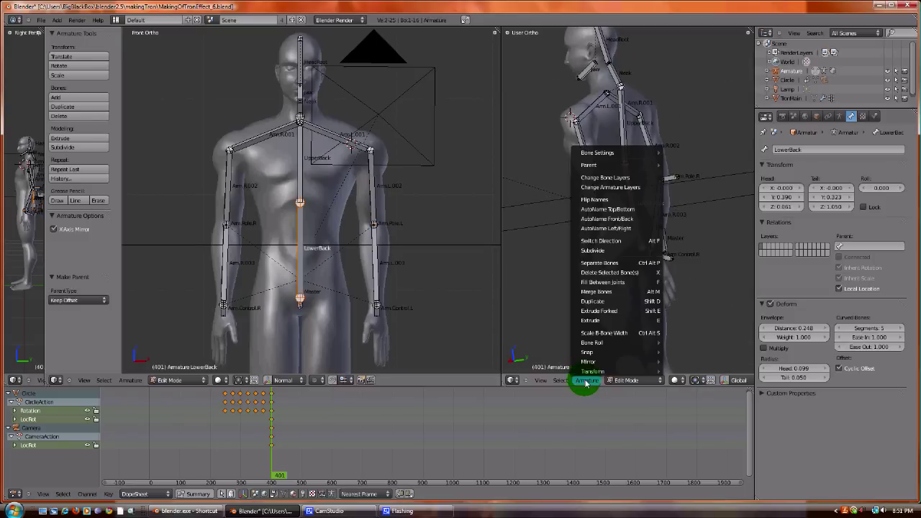
mouse_move(613, 165)
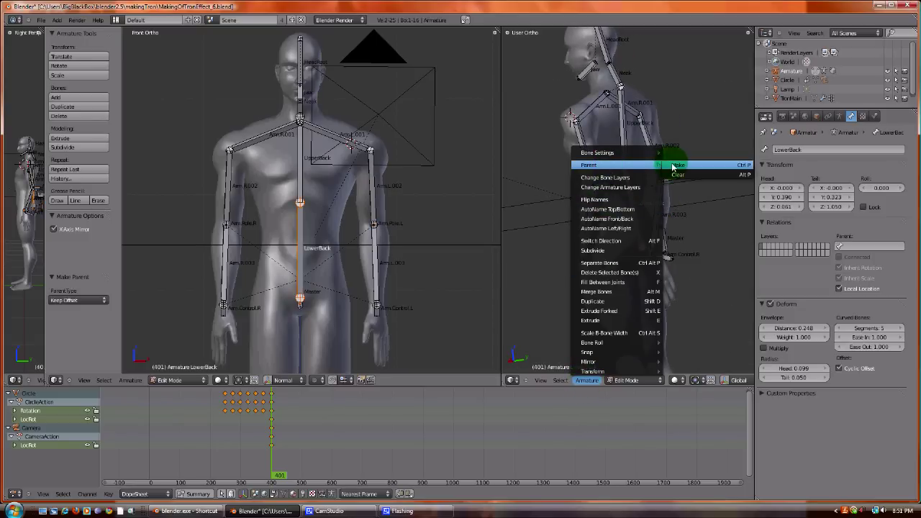
click(674, 167)
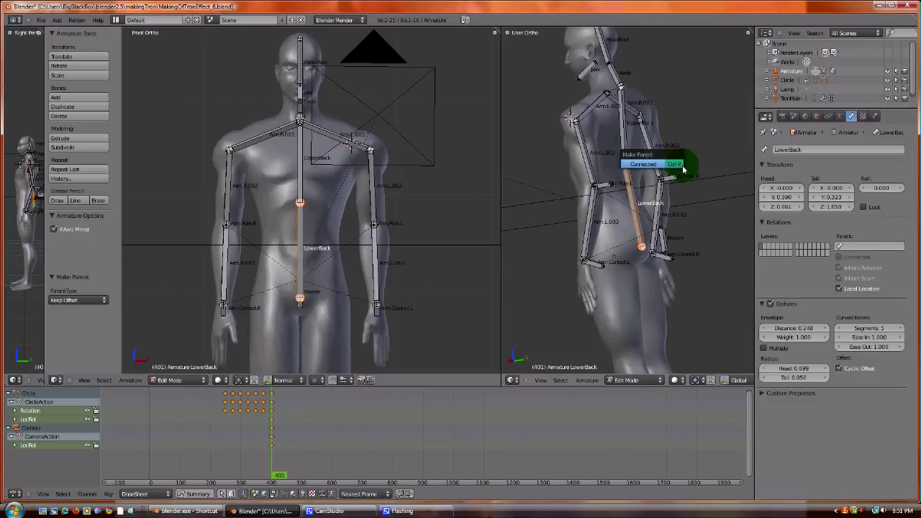
click(679, 167)
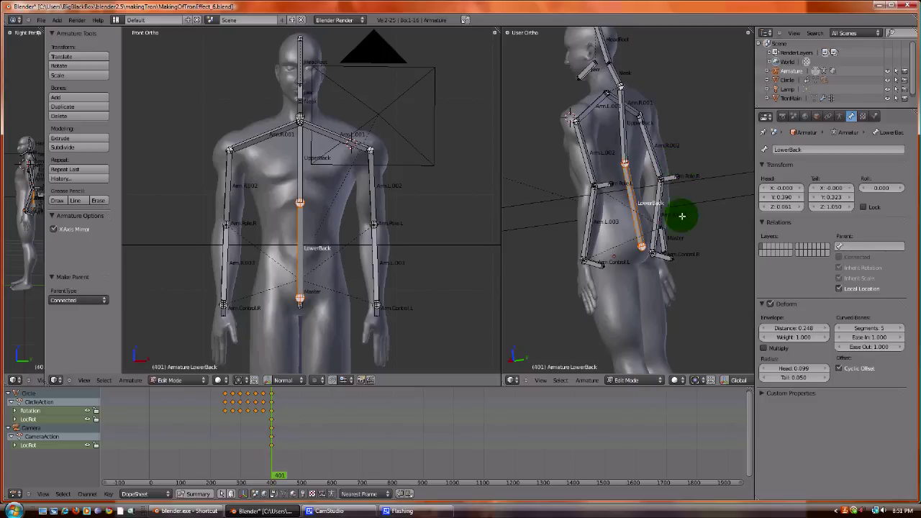
middle_drag(678, 213, 652, 250)
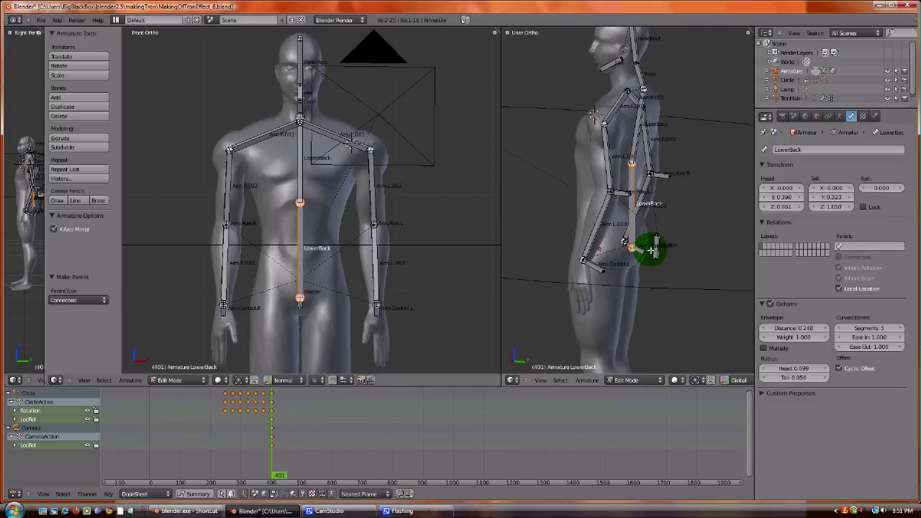
click(632, 380)
- In Pose Mode, test-move Master, cancel, and add LowerBack to the selection
click(628, 345)
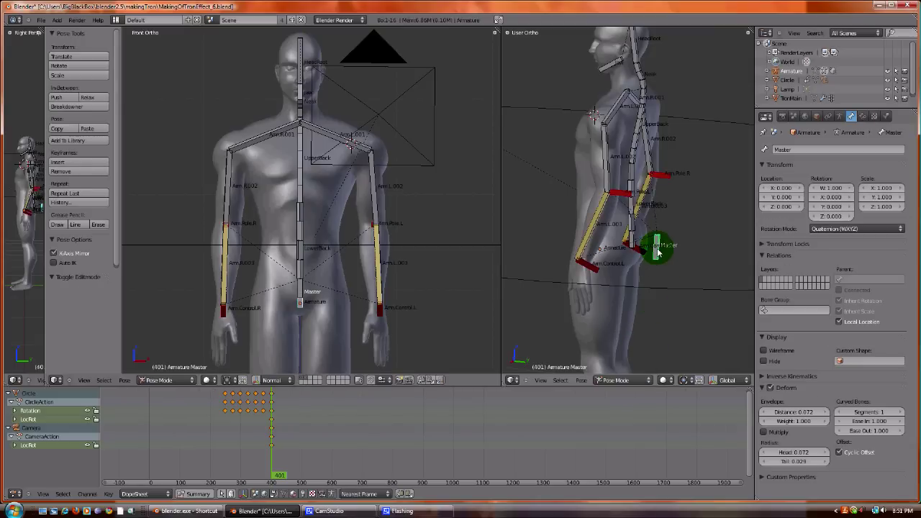
key(g)
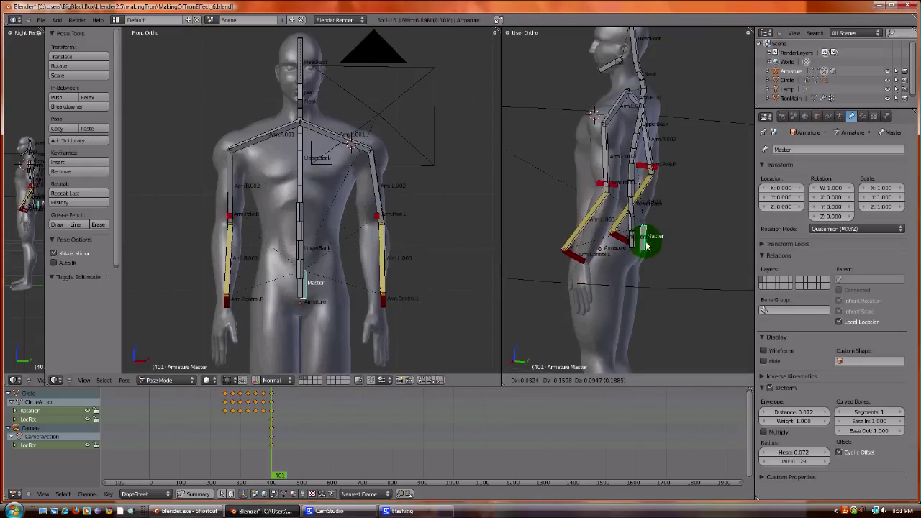
right_click(628, 229)
shift+right_click(631, 225)
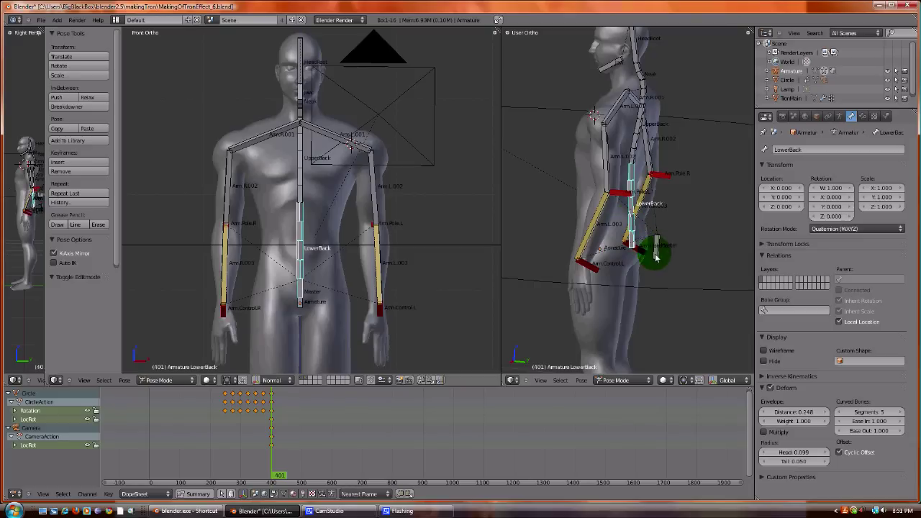
click(581, 379)
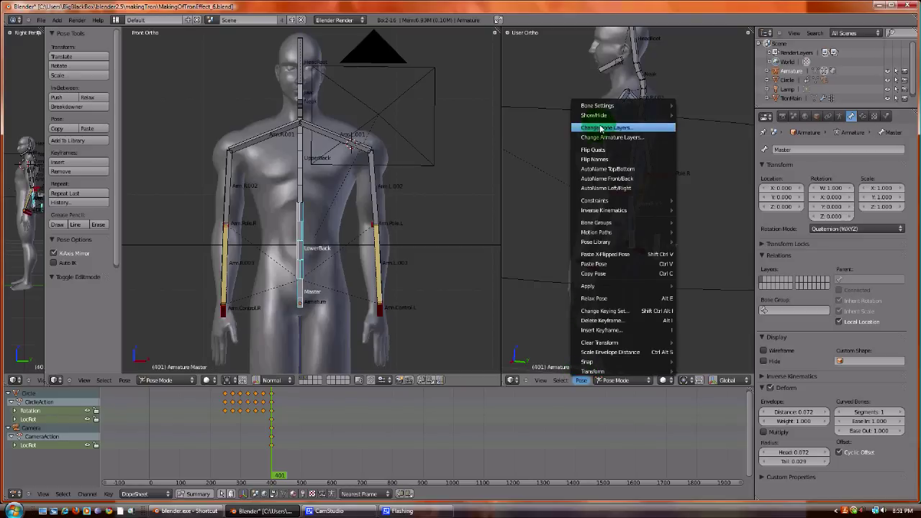
- In Edit Mode, parent LowerBack to Master with Keep Offset, then return to Pose Mode
click(618, 380)
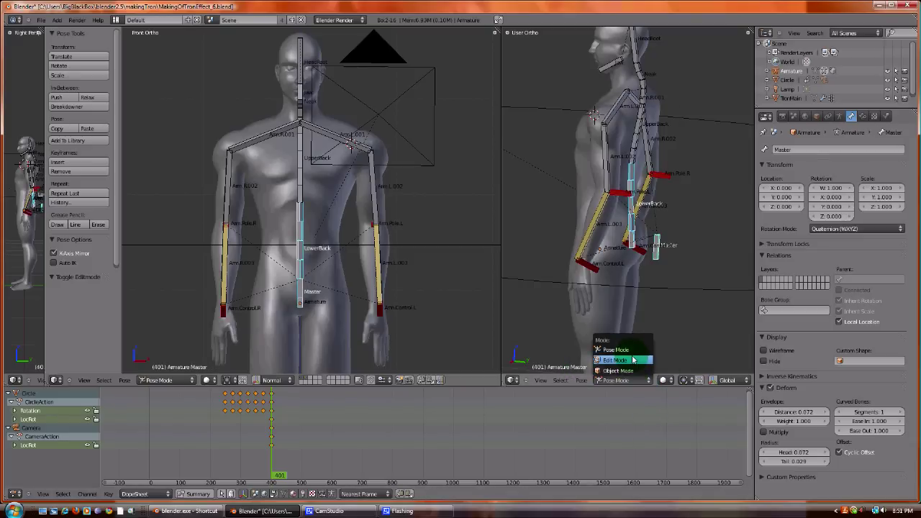
click(619, 357)
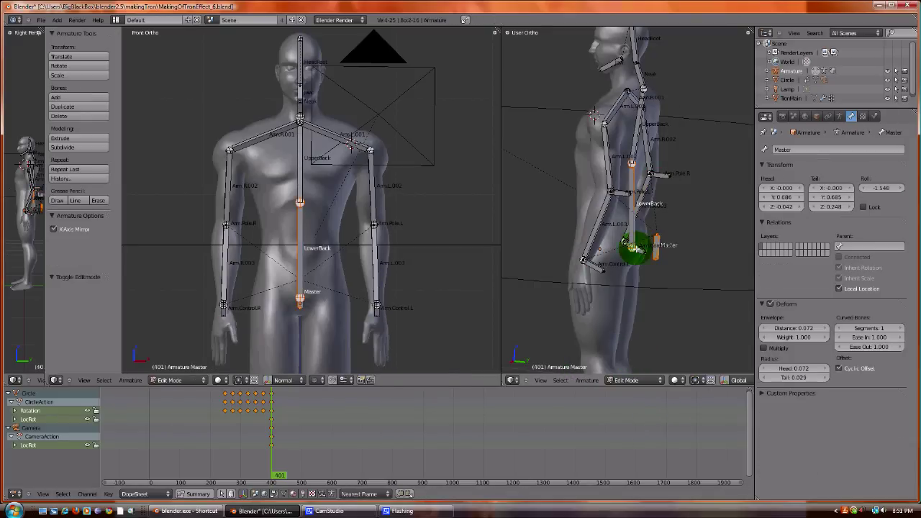
click(587, 381)
mouse_move(603, 166)
click(674, 166)
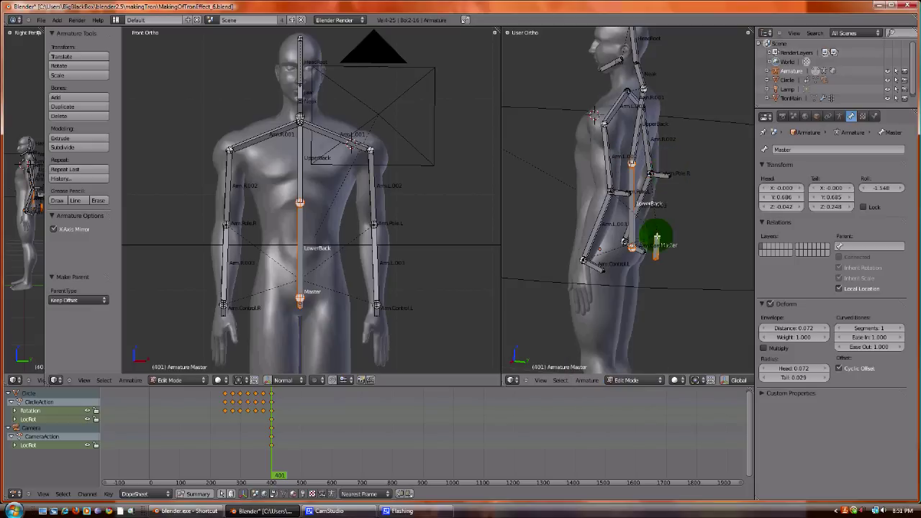
click(618, 380)
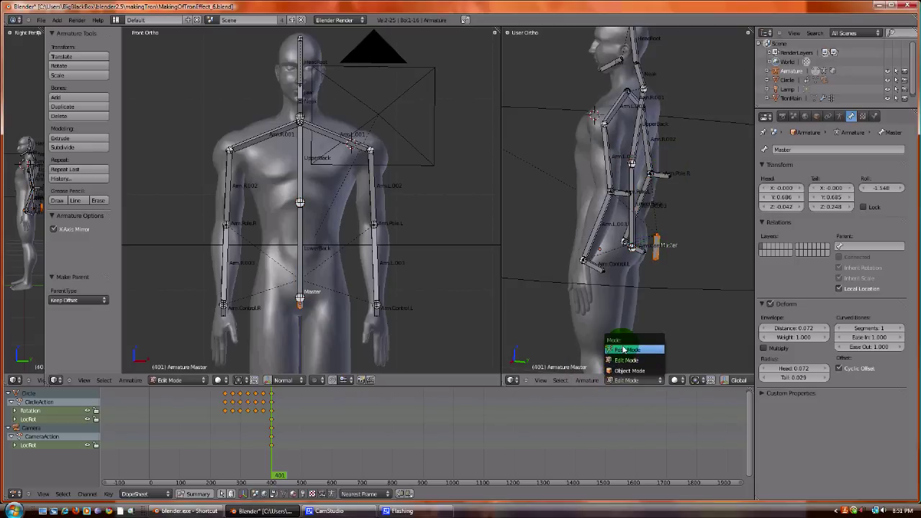
click(619, 350)
- Move the Master bone, viewed from a three-quarter angle, and check that arms, poles and spine follow
key(g)
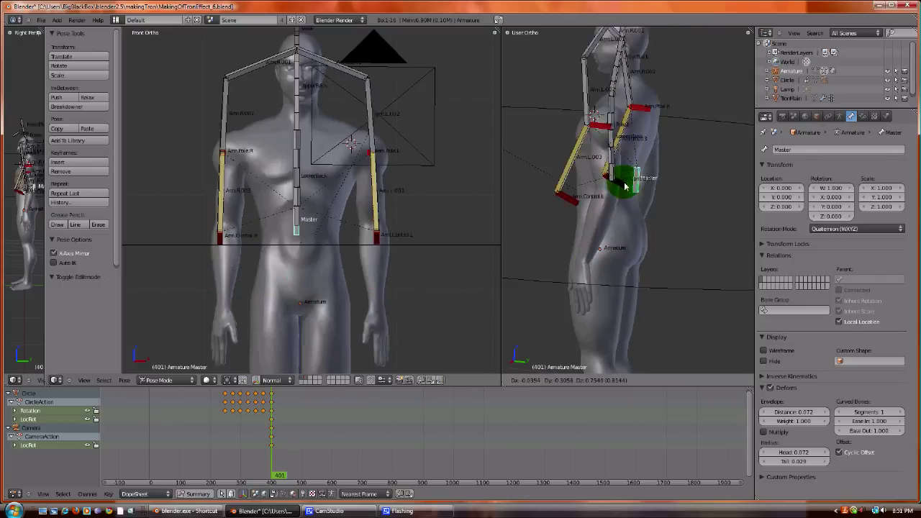
right_click(626, 250)
middle_drag(626, 249, 605, 255)
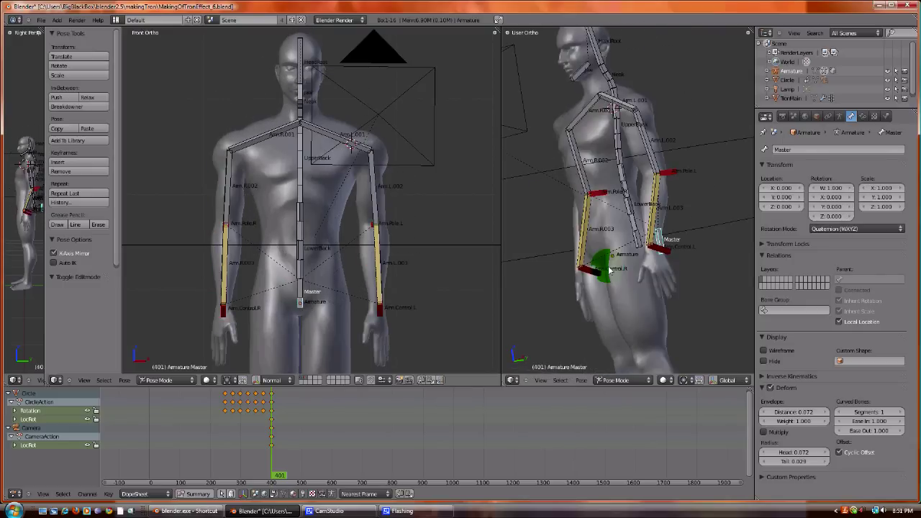
key(g)
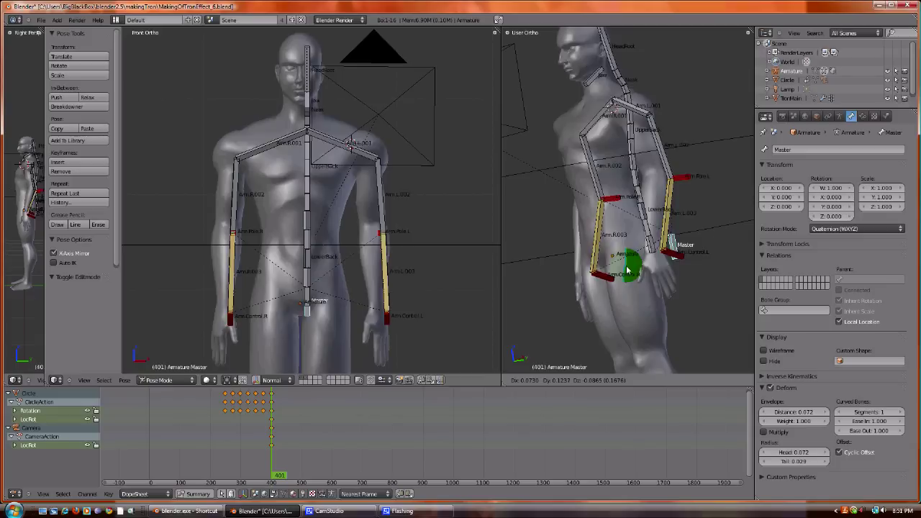
click(602, 282)
middle_drag(558, 248, 717, 191)
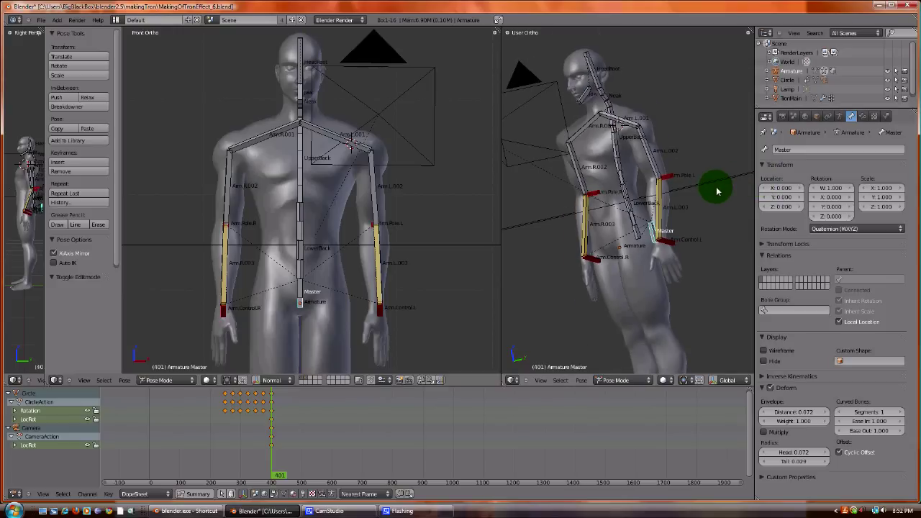